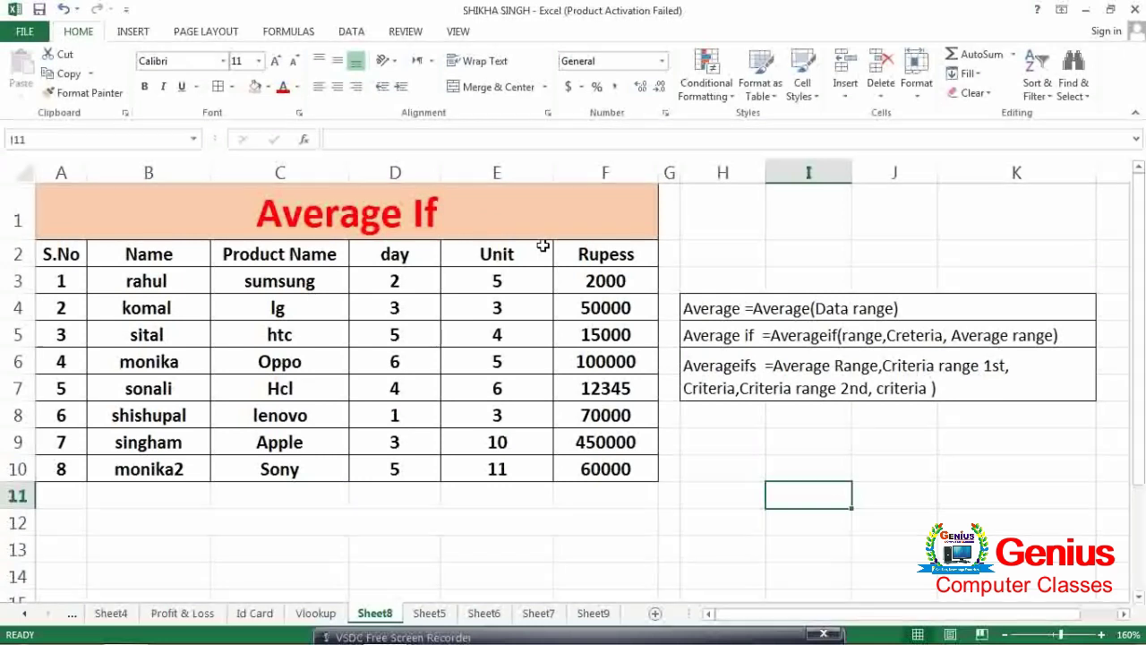
Colour the word Average in the H4 syntax note red.
{"action": "left_click", "coordinate": [711, 312]}
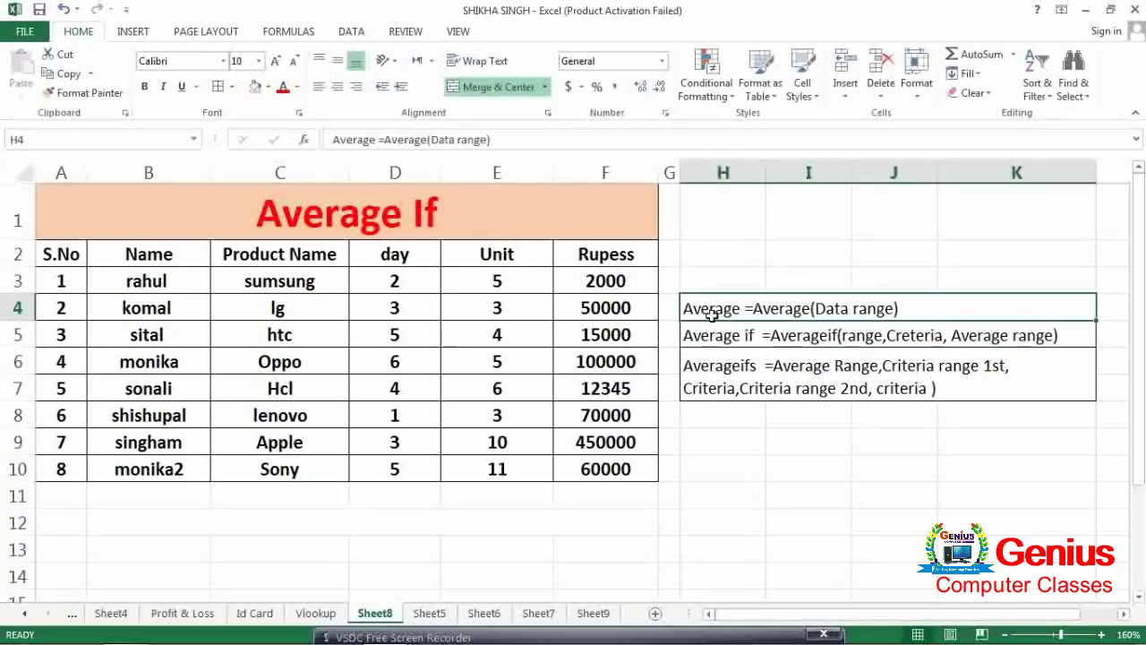
{"action": "left_click", "coordinate": [712, 340]}
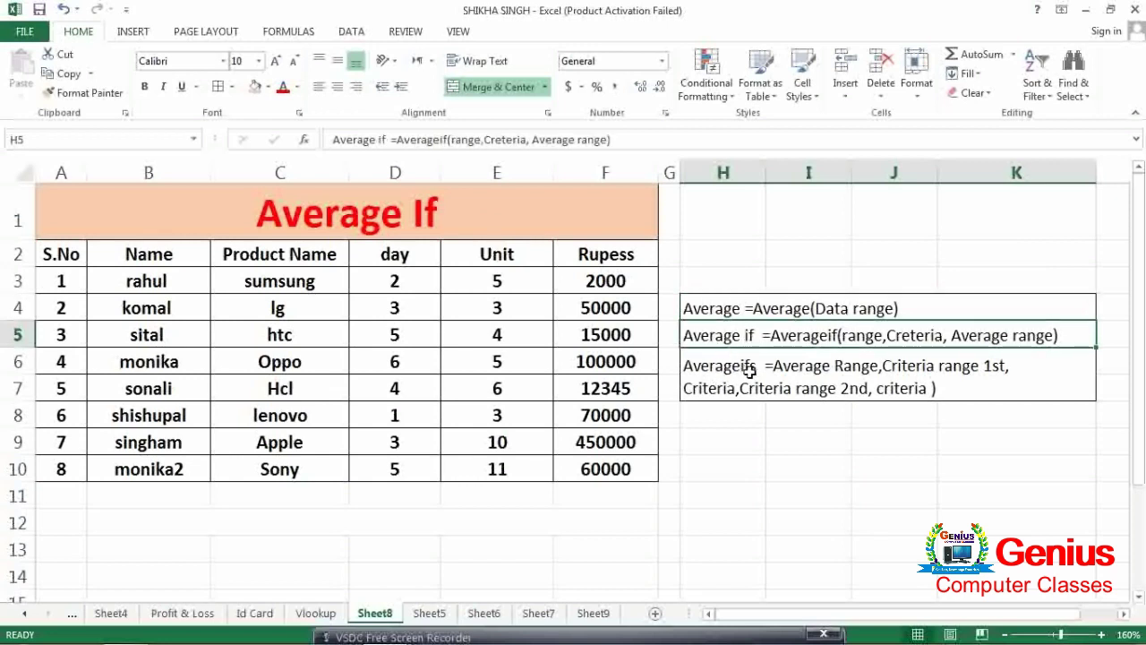
{"action": "double_click", "coordinate": [740, 308]}
{"action": "left_click_drag", "start_coordinate": [740, 308], "coordinate": [673, 314]}
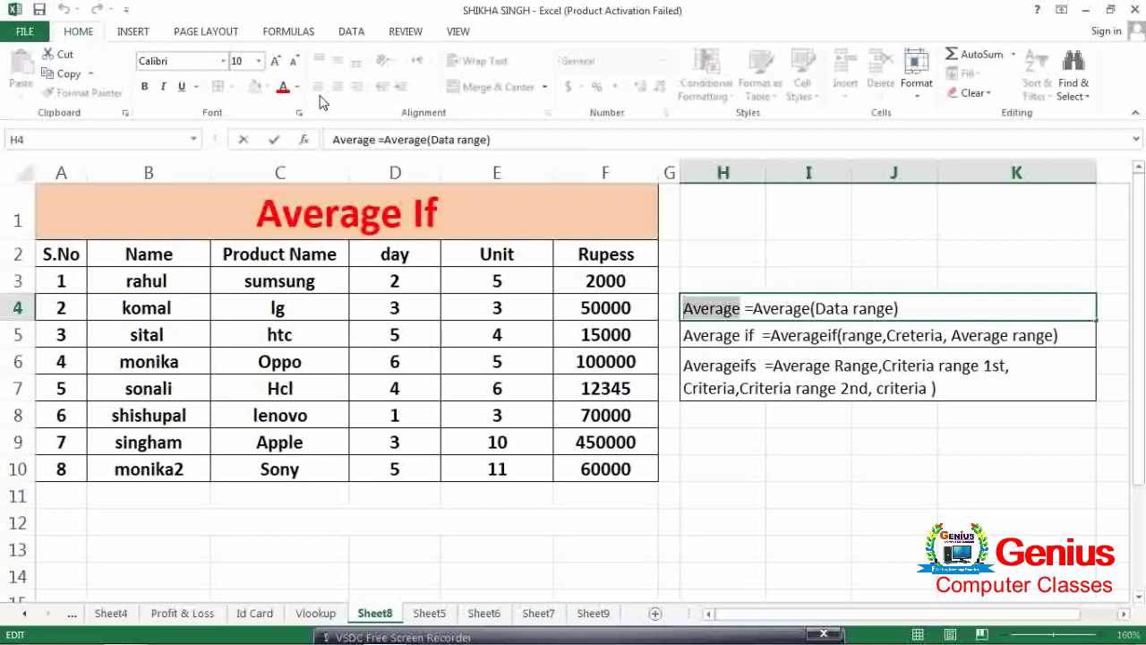
{"action": "left_click", "coordinate": [283, 88]}
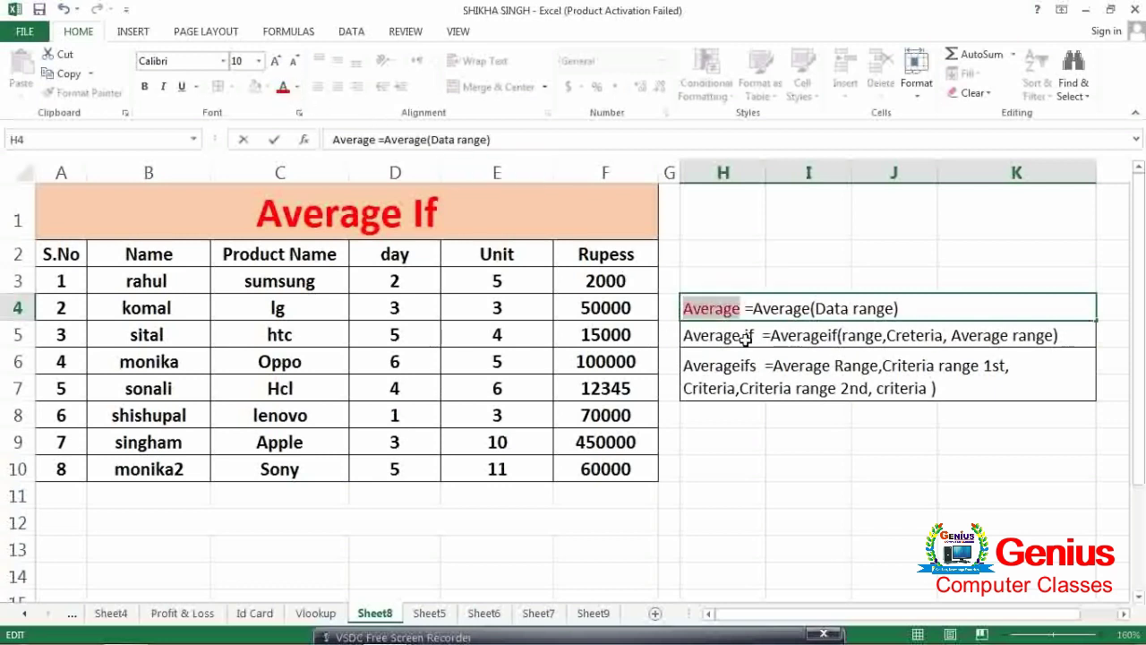
Colour the label Average if in the H5 syntax note red.
{"action": "left_click", "coordinate": [745, 337]}
{"action": "double_click", "coordinate": [753, 336]}
{"action": "left_click_drag", "start_coordinate": [754, 336], "coordinate": [681, 336]}
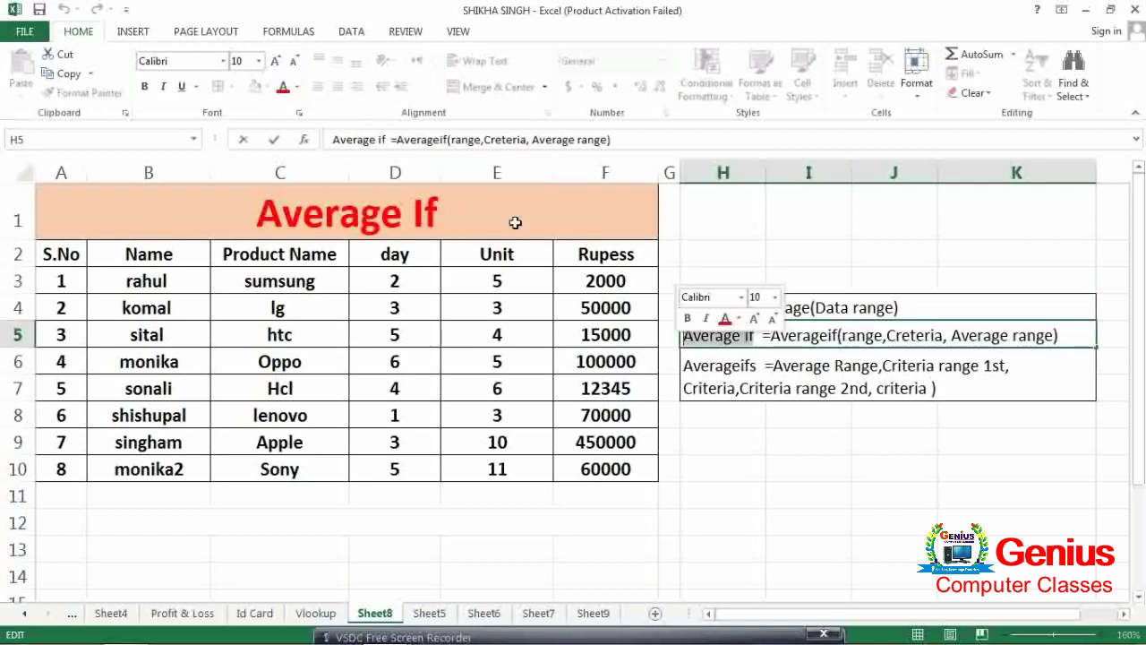
{"action": "left_click", "coordinate": [282, 88]}
Colour the label Averageifs in the H6 syntax note red.
{"action": "left_click", "coordinate": [752, 367]}
{"action": "double_click", "coordinate": [753, 368]}
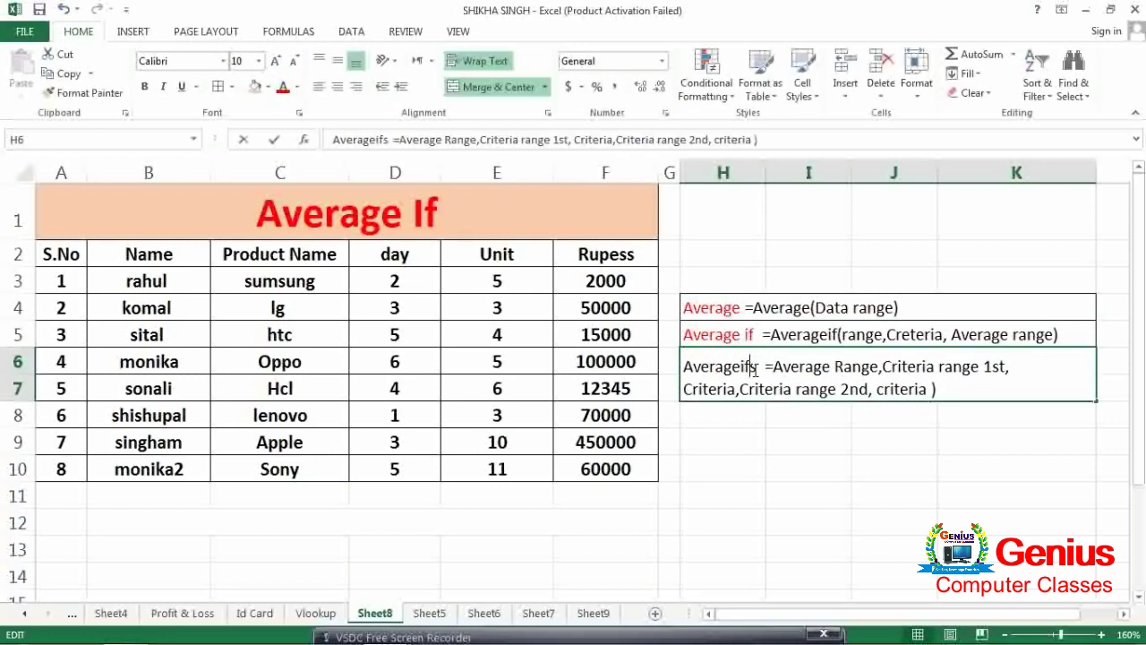
{"action": "left_click_drag", "start_coordinate": [757, 367], "coordinate": [680, 368]}
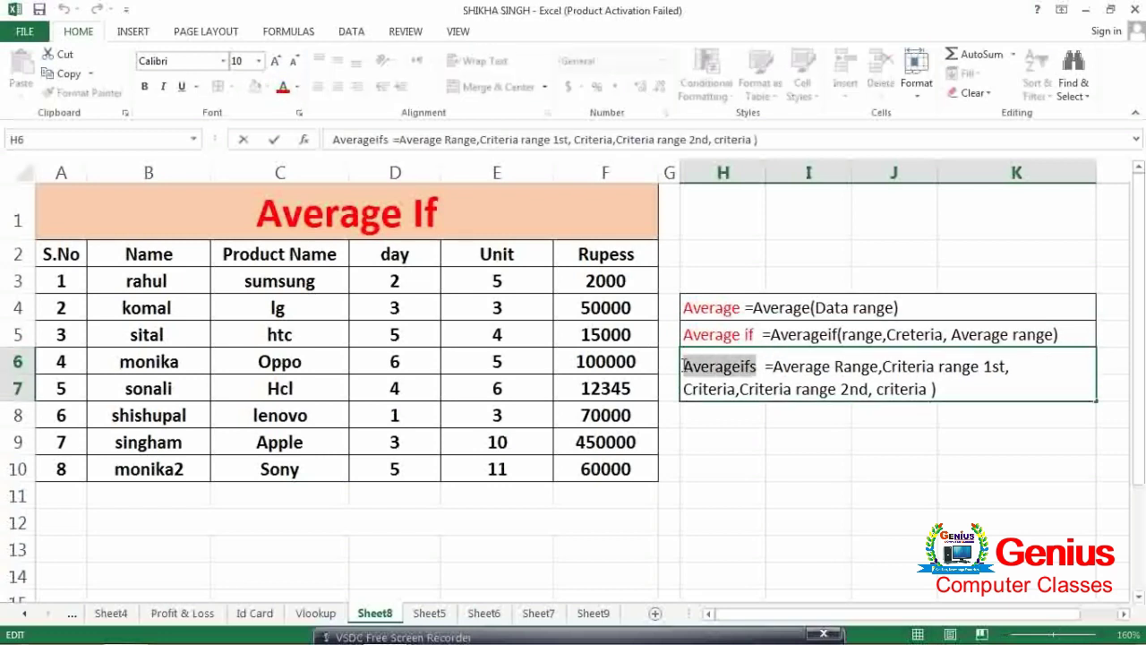
{"action": "left_click", "coordinate": [285, 89]}
{"action": "left_click", "coordinate": [780, 462]}
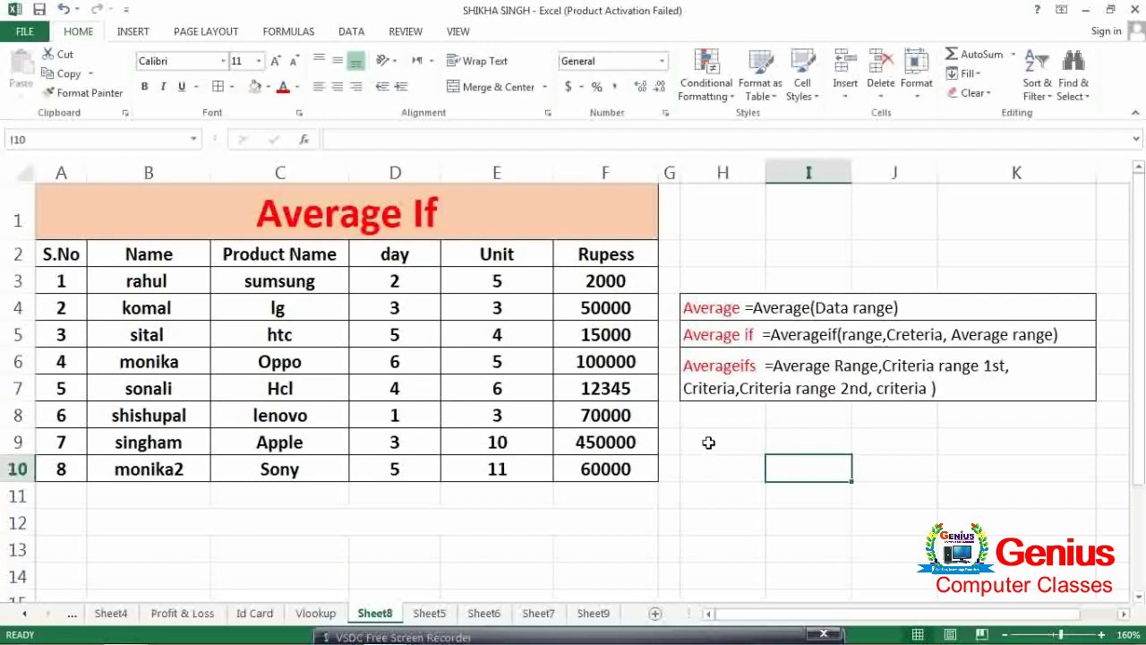
Review the table's columns: S.No, Name, Product Name, day, Unit and Rupess.
{"action": "left_click", "coordinate": [741, 313]}
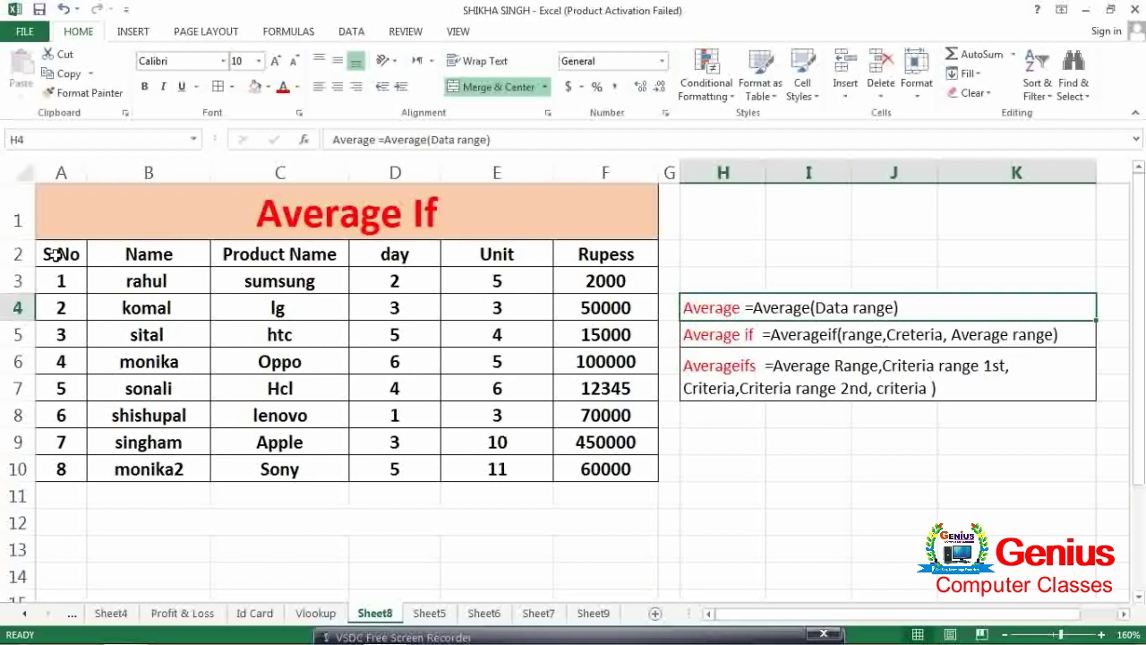
{"action": "left_click_drag", "start_coordinate": [56, 254], "coordinate": [69, 415]}
{"action": "left_click_drag", "start_coordinate": [128, 258], "coordinate": [139, 440]}
{"action": "left_click_drag", "start_coordinate": [269, 258], "coordinate": [280, 415]}
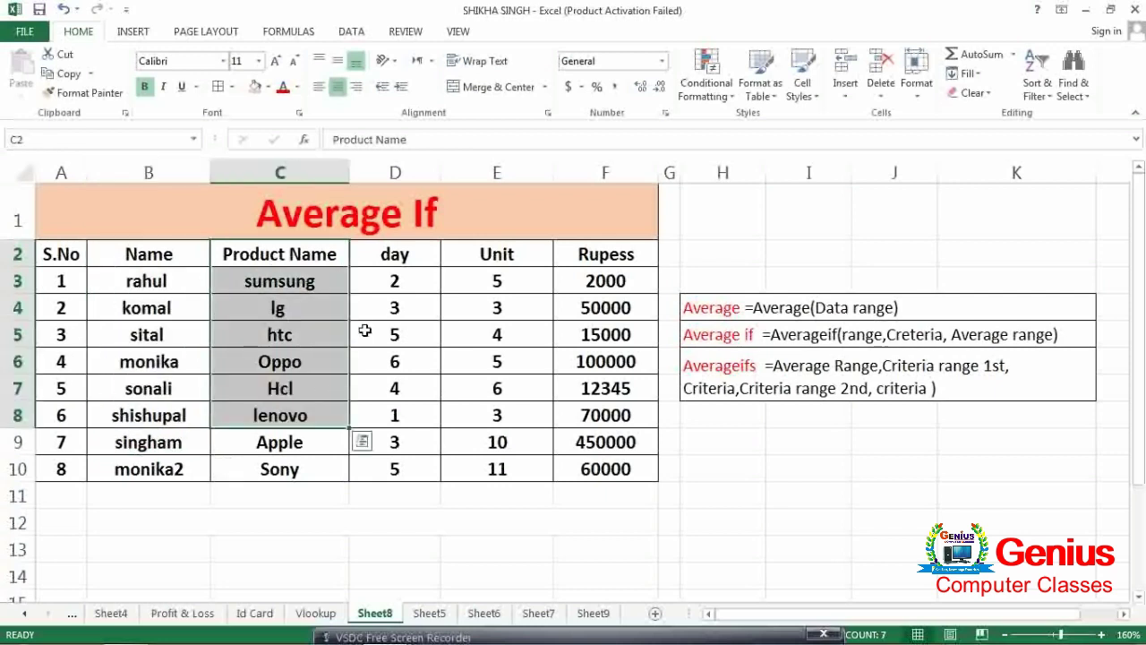
{"action": "left_click_drag", "start_coordinate": [399, 257], "coordinate": [394, 461]}
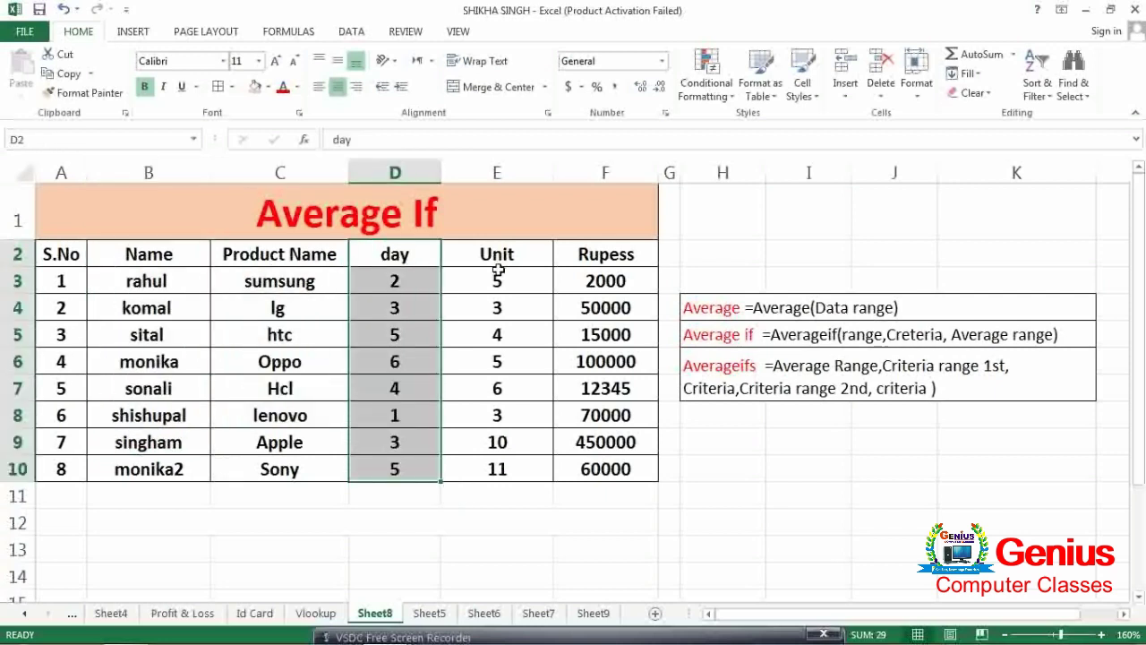
{"action": "left_click_drag", "start_coordinate": [498, 271], "coordinate": [498, 269]}
{"action": "left_click_drag", "start_coordinate": [578, 257], "coordinate": [583, 445]}
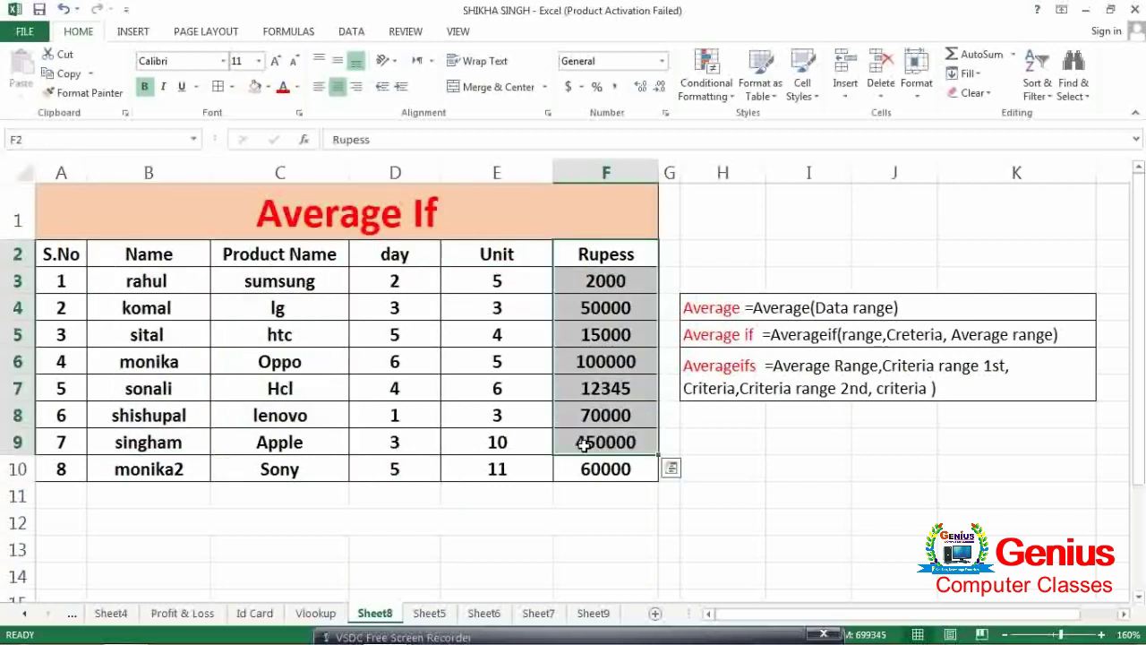
Fill the header row A2:F2 with a blue colour.
{"action": "left_click_drag", "start_coordinate": [61, 255], "coordinate": [584, 257]}
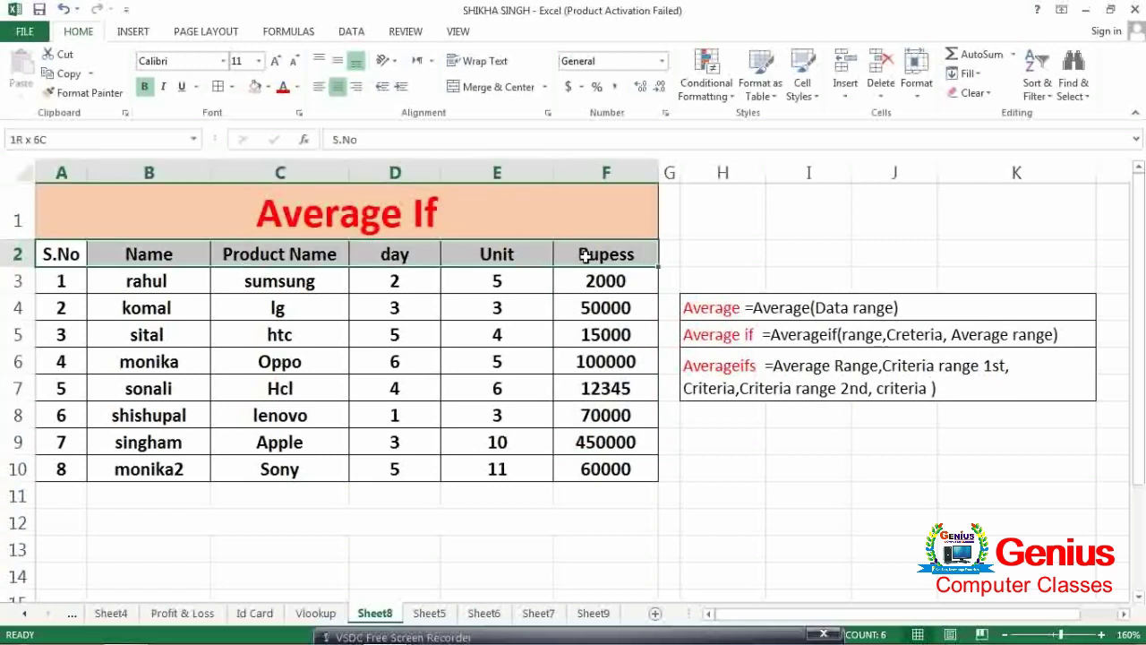
{"action": "left_click", "coordinate": [267, 87]}
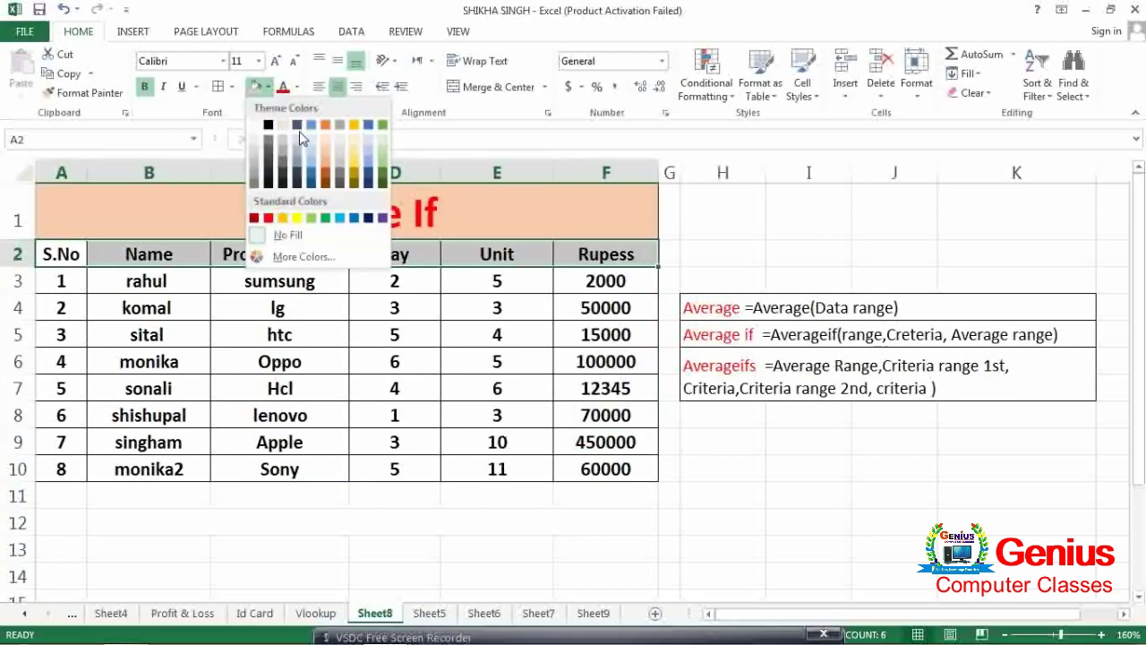
{"action": "left_click", "coordinate": [311, 126]}
{"action": "left_click", "coordinate": [371, 333]}
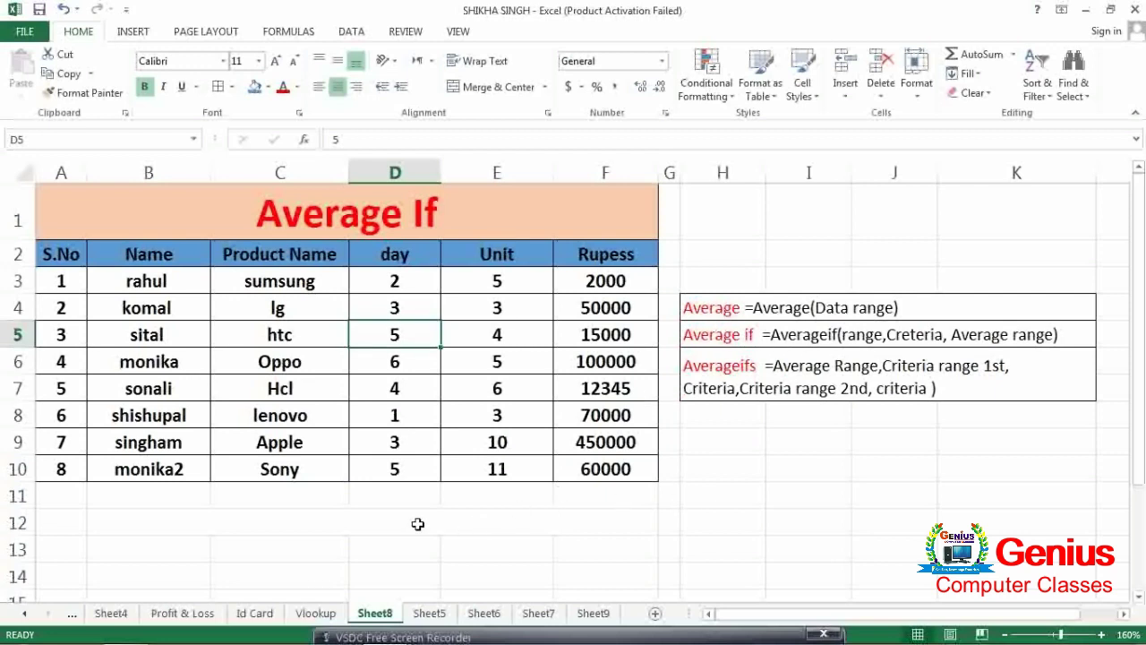
{"action": "left_click", "coordinate": [728, 467]}
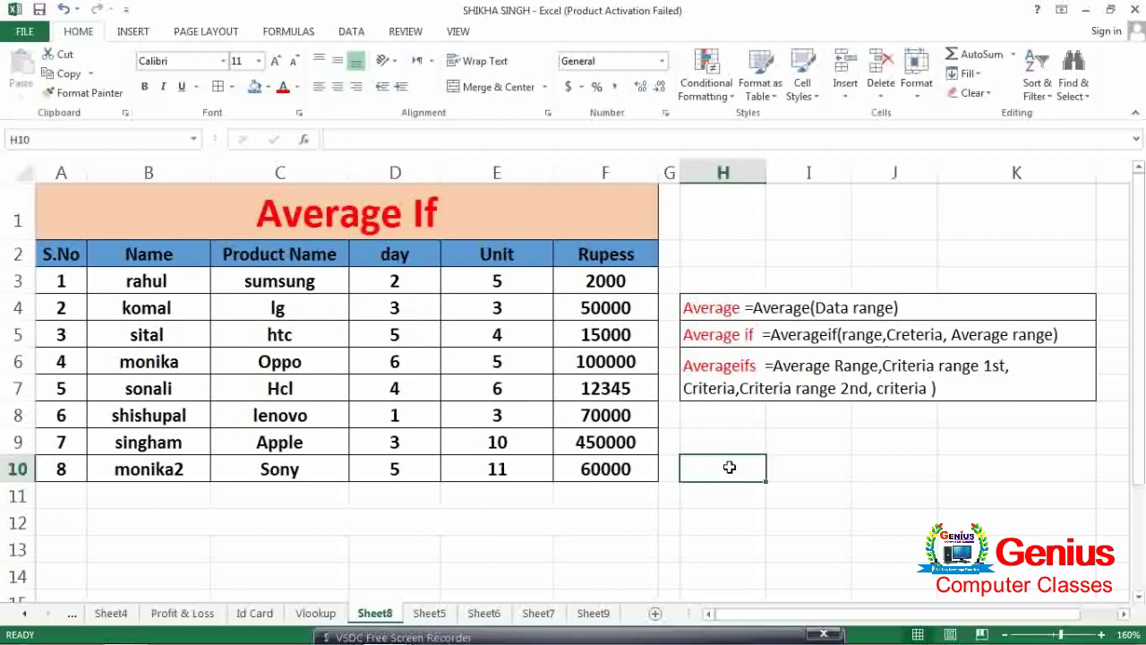
Enter =AVERAGE(D3:D10) in H10, returning 3.625.
{"action": "type", "text": "="}
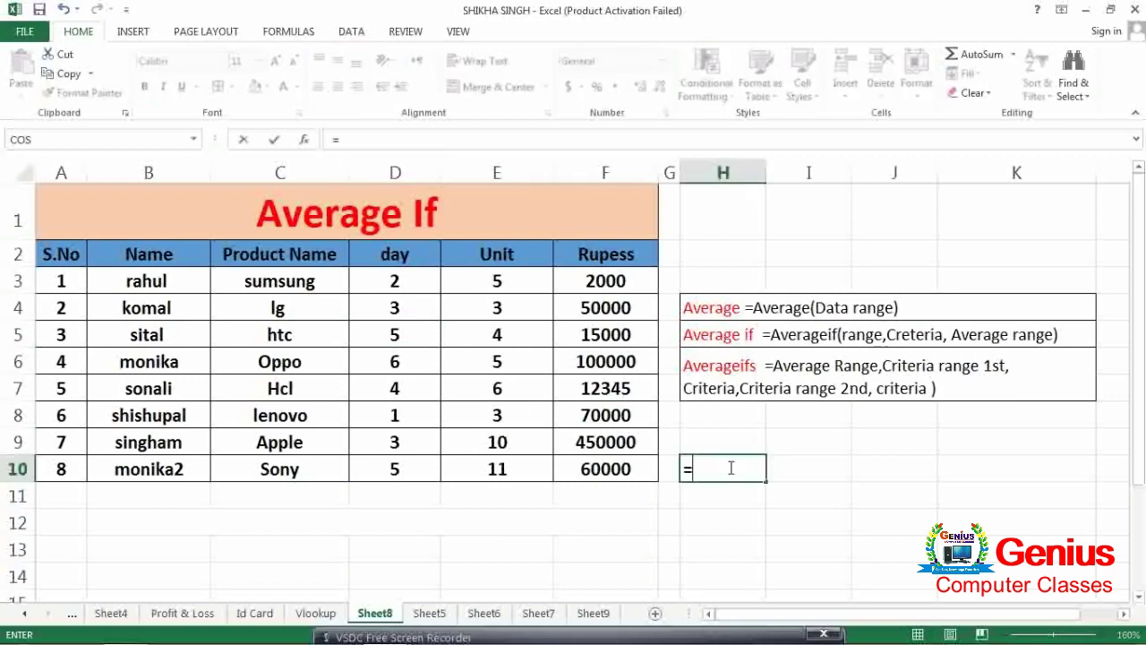
{"action": "type", "text": "a"}
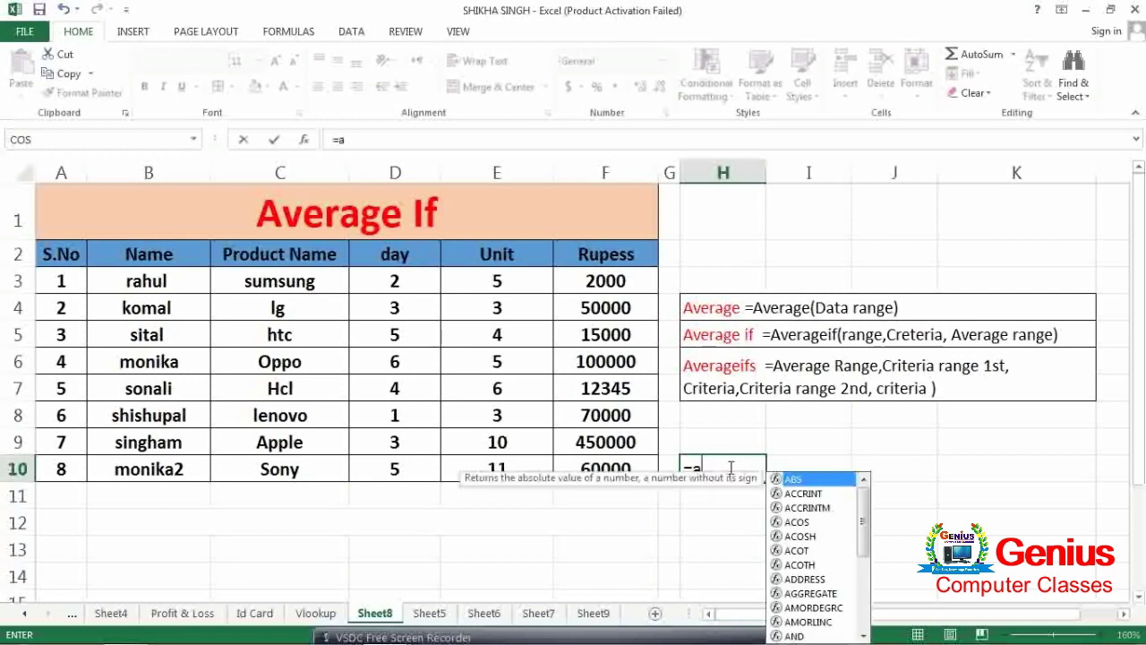
{"action": "type", "text": "verage"}
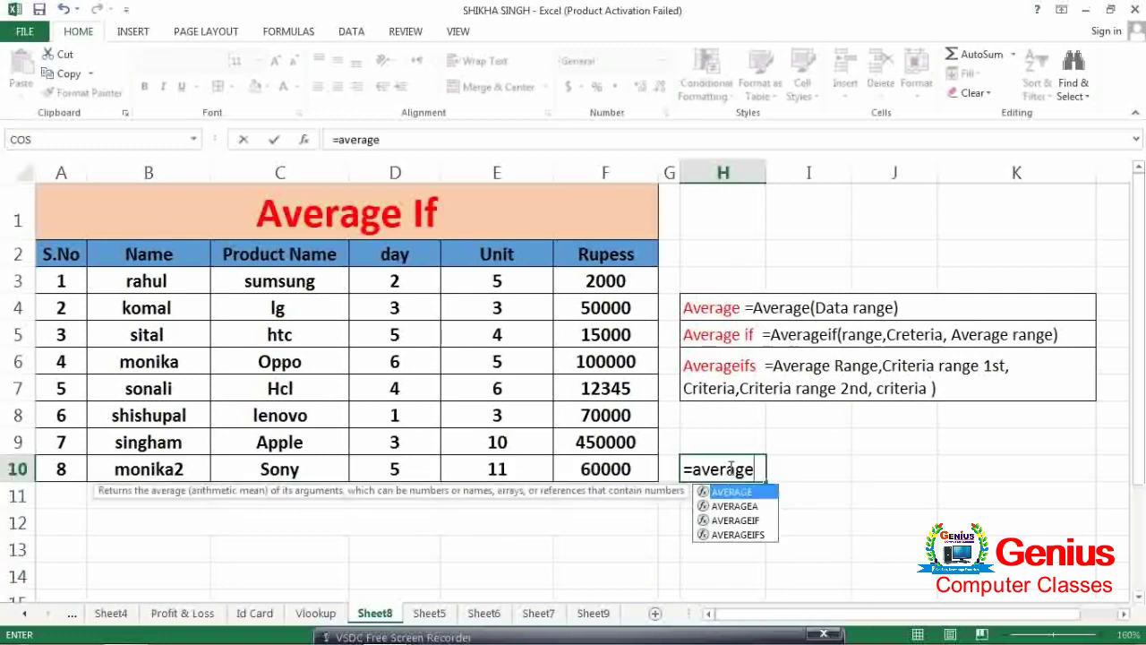
{"action": "type", "text": "("}
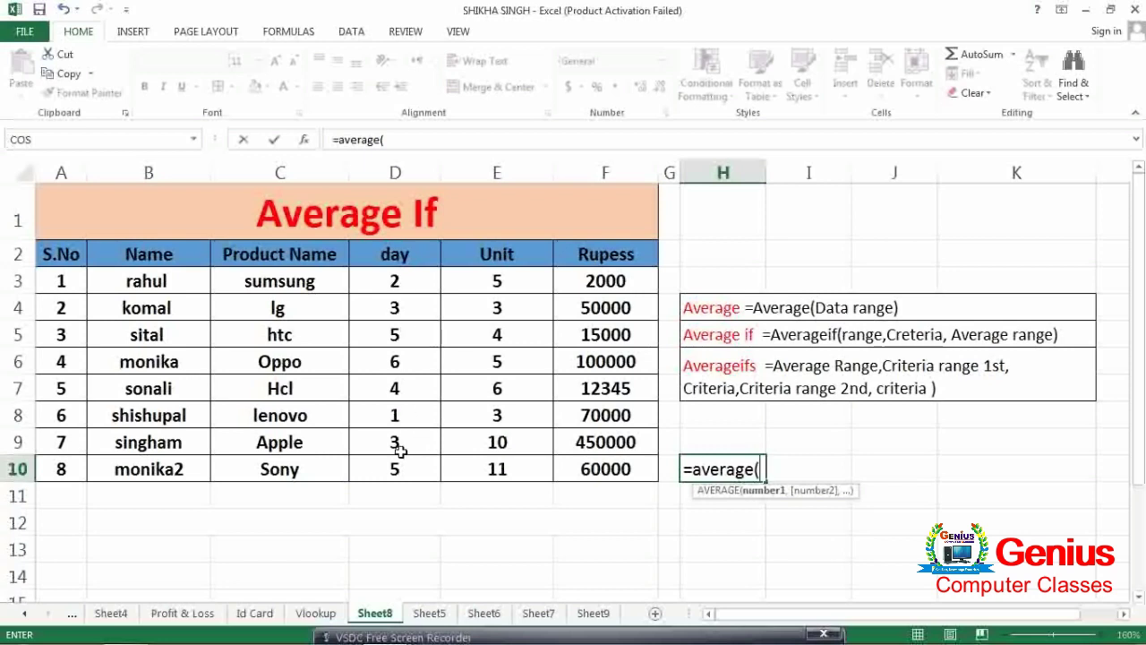
{"action": "left_click_drag", "start_coordinate": [393, 285], "coordinate": [409, 467]}
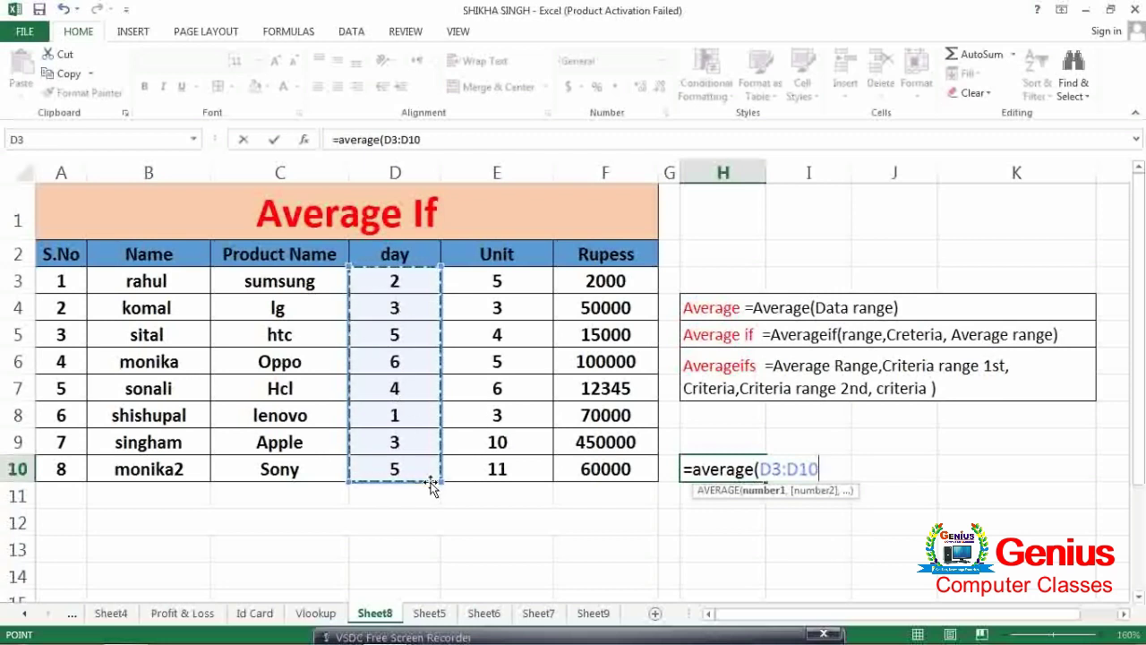
{"action": "type", "text": ")"}
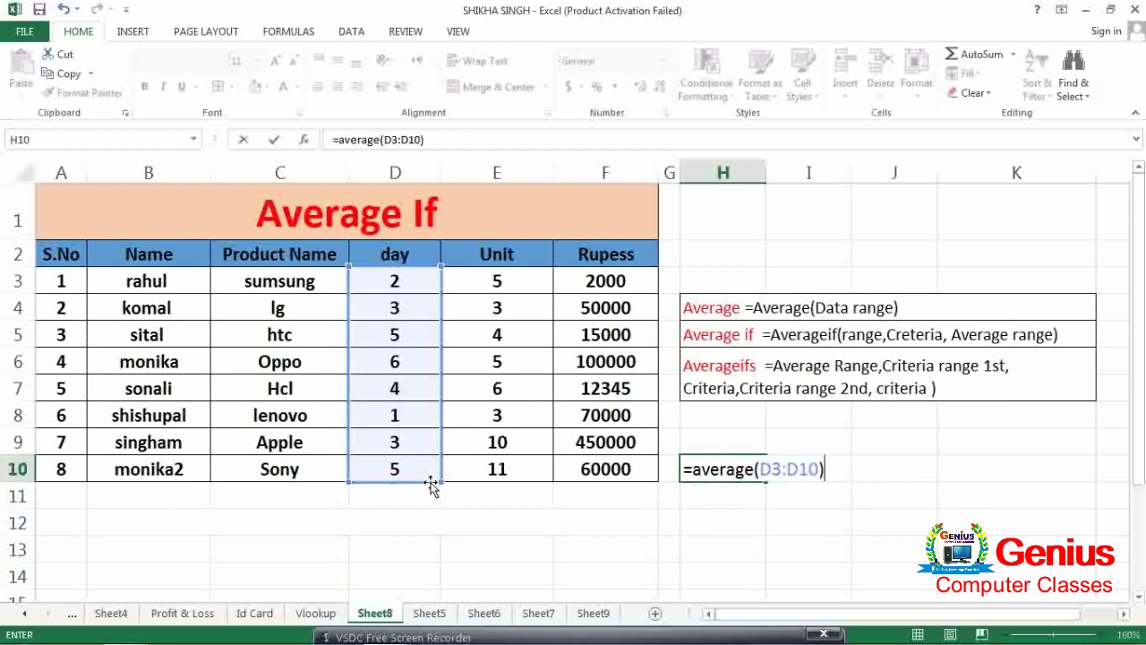
{"action": "key", "text": "Return"}
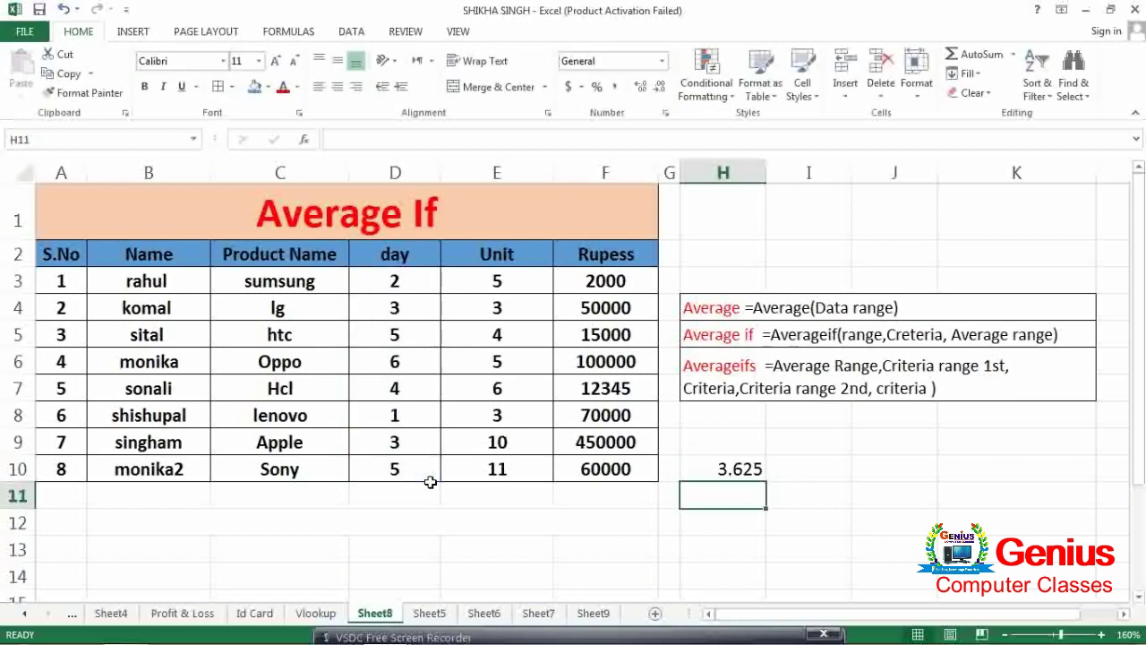
{"action": "left_click", "coordinate": [724, 471]}
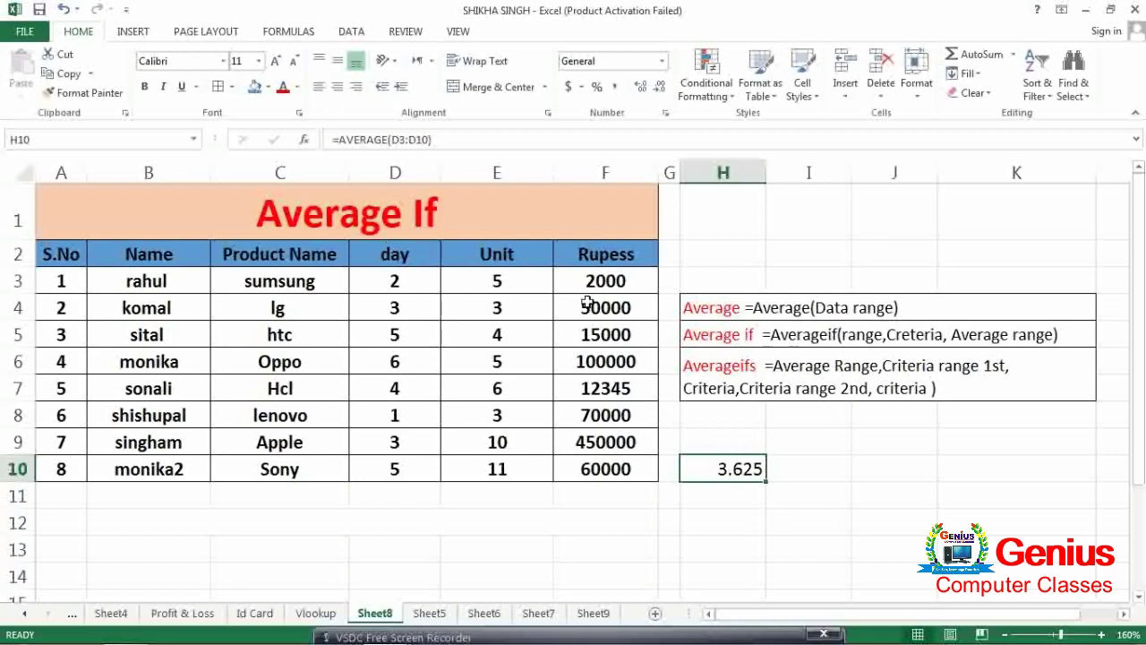
{"action": "left_click_drag", "start_coordinate": [591, 280], "coordinate": [614, 457]}
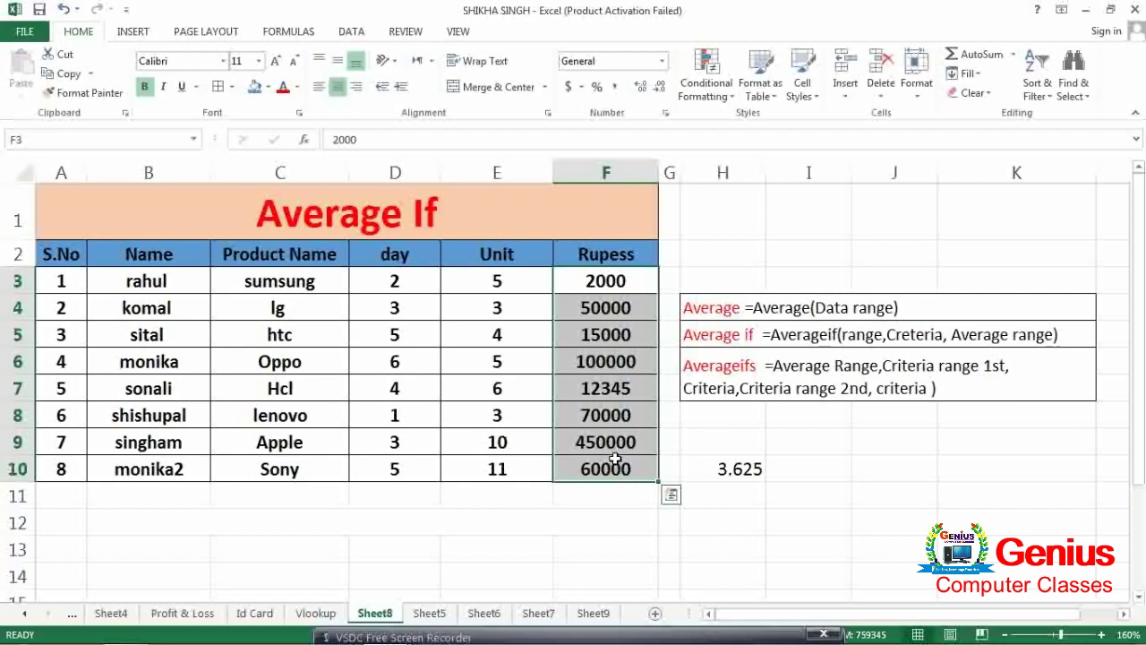
{"action": "left_click", "coordinate": [808, 467]}
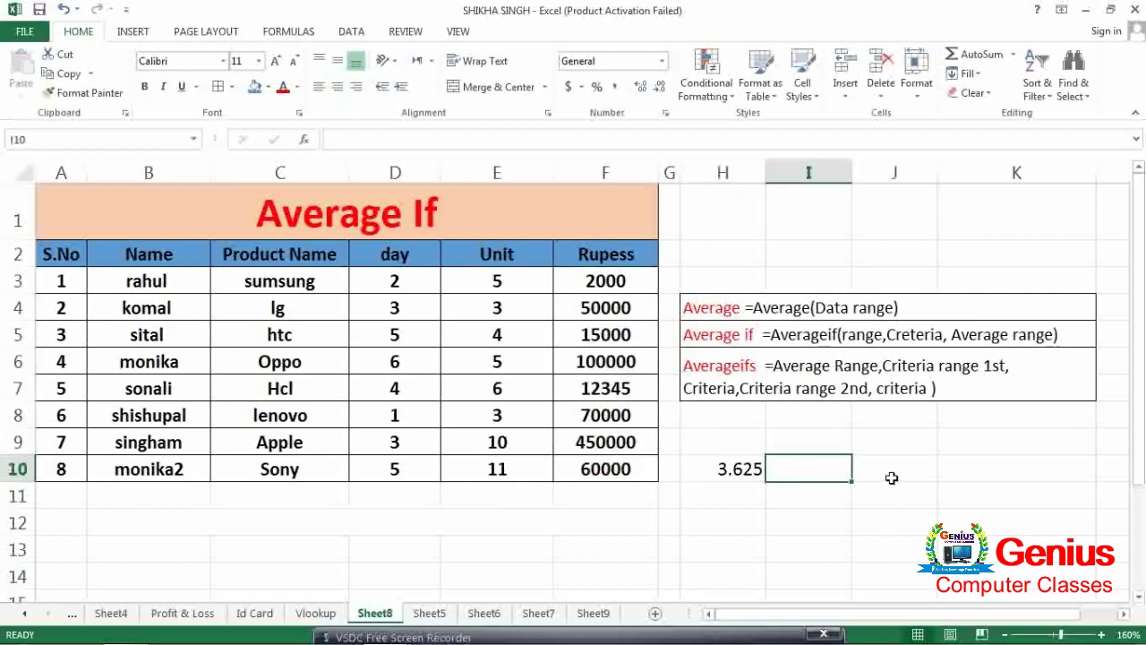
Enter =AVERAGE(F3:F10) in I10, returning 94918.1.
{"action": "type", "text": "=ave"}
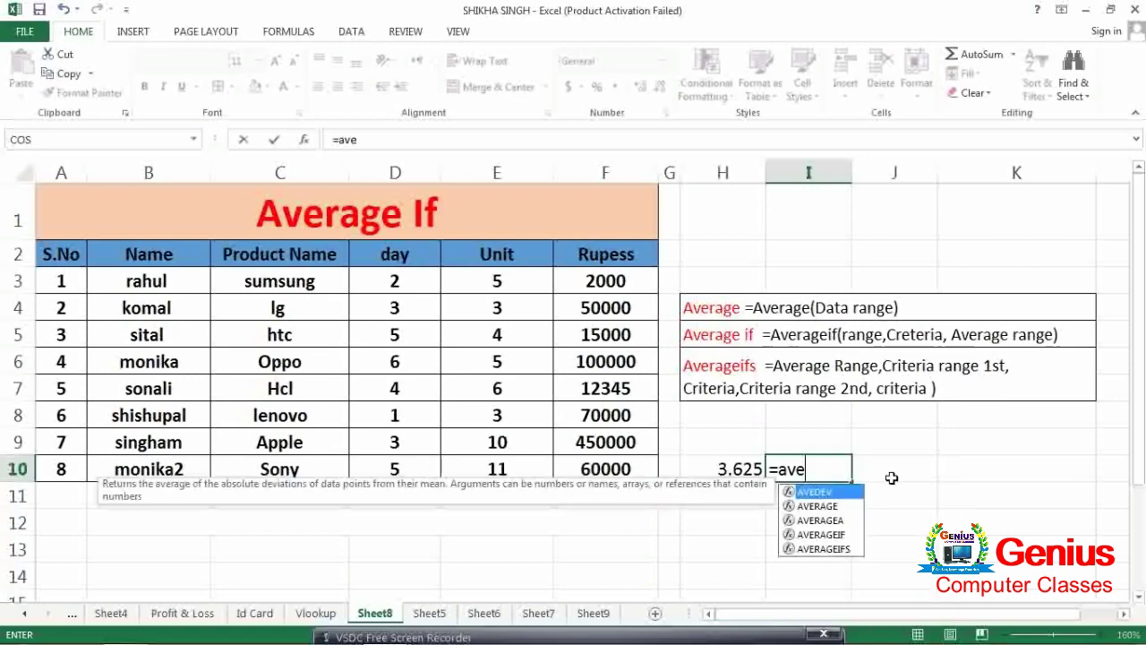
{"action": "type", "text": "rage"}
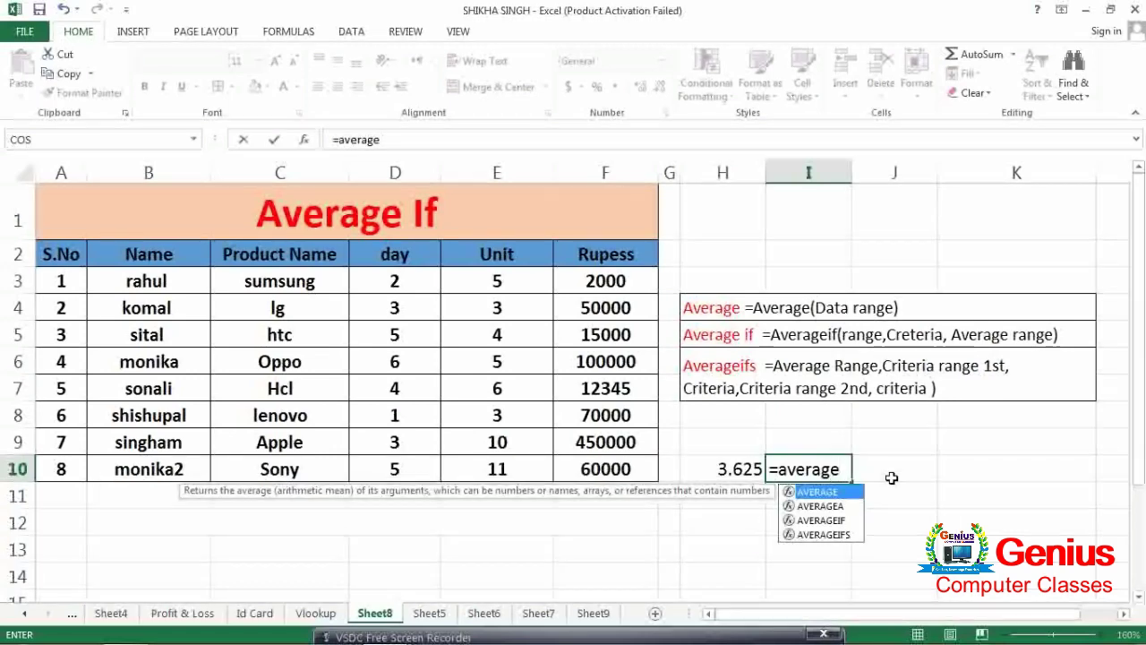
{"action": "type", "text": "("}
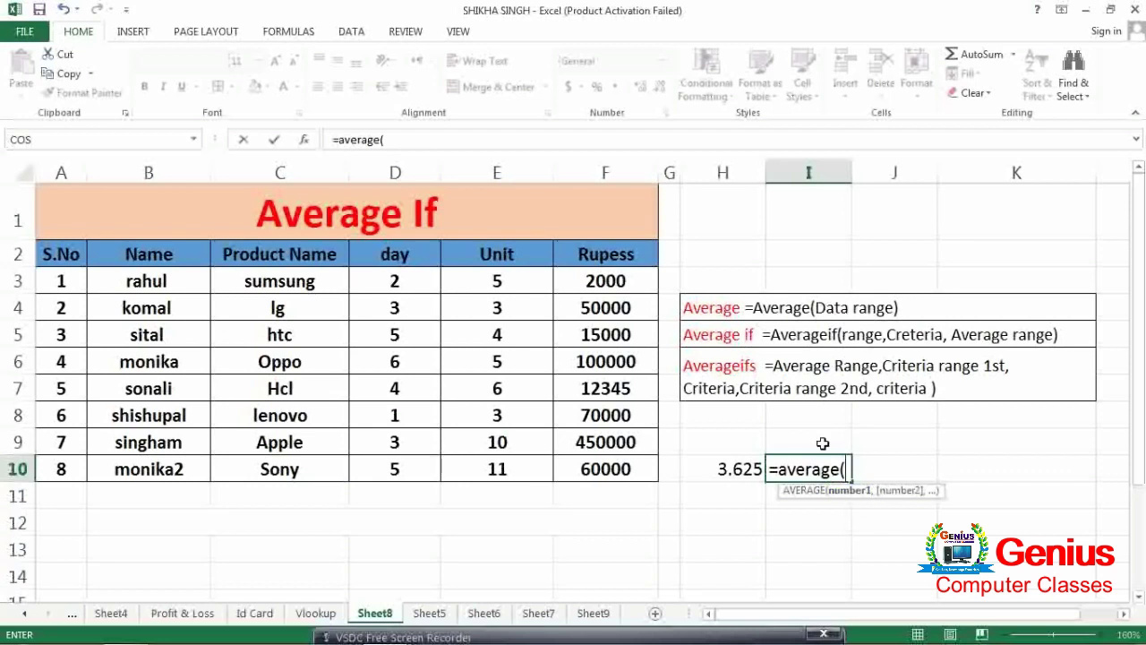
{"action": "left_click_drag", "start_coordinate": [612, 280], "coordinate": [624, 468]}
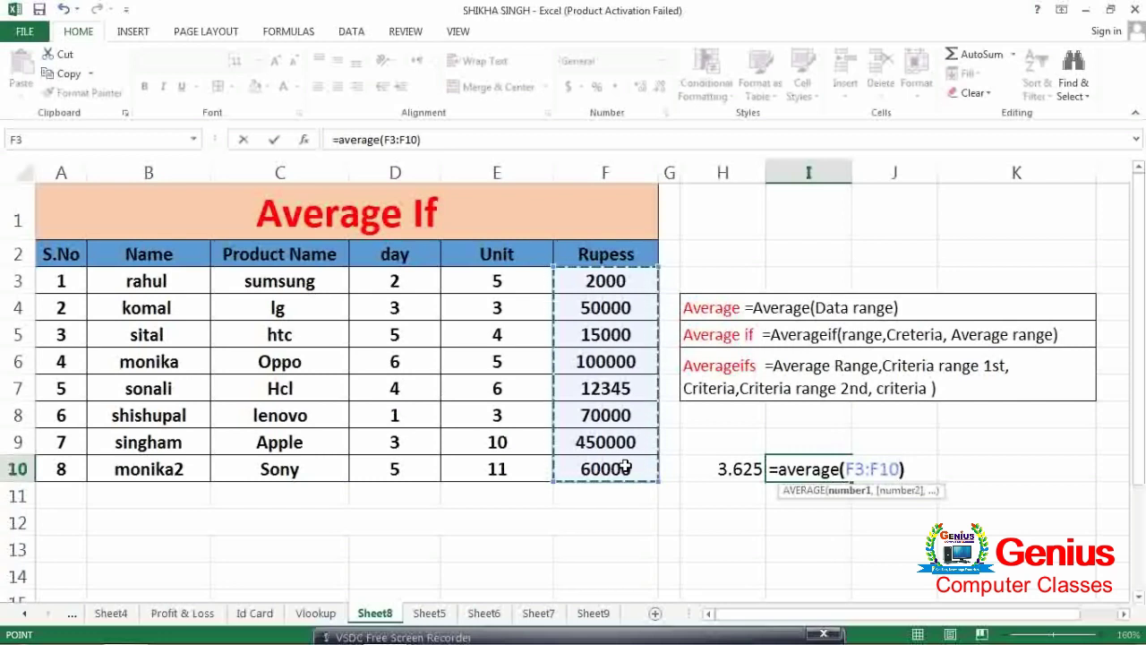
{"action": "type", "text": ")"}
{"action": "key", "text": "Return"}
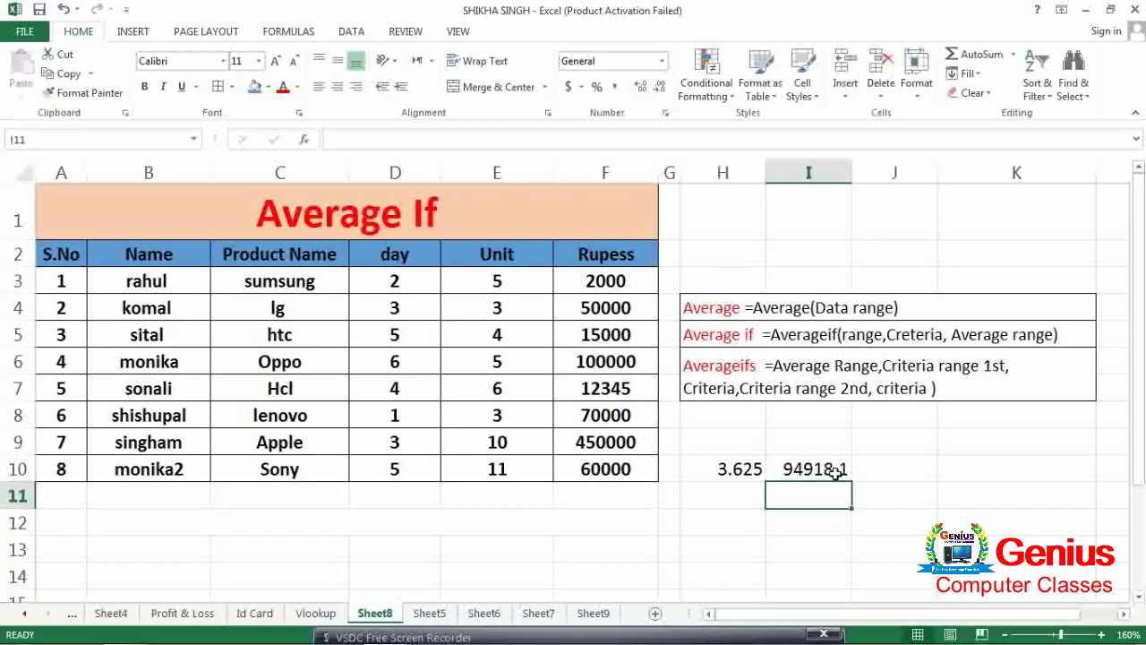
{"action": "left_click", "coordinate": [845, 475]}
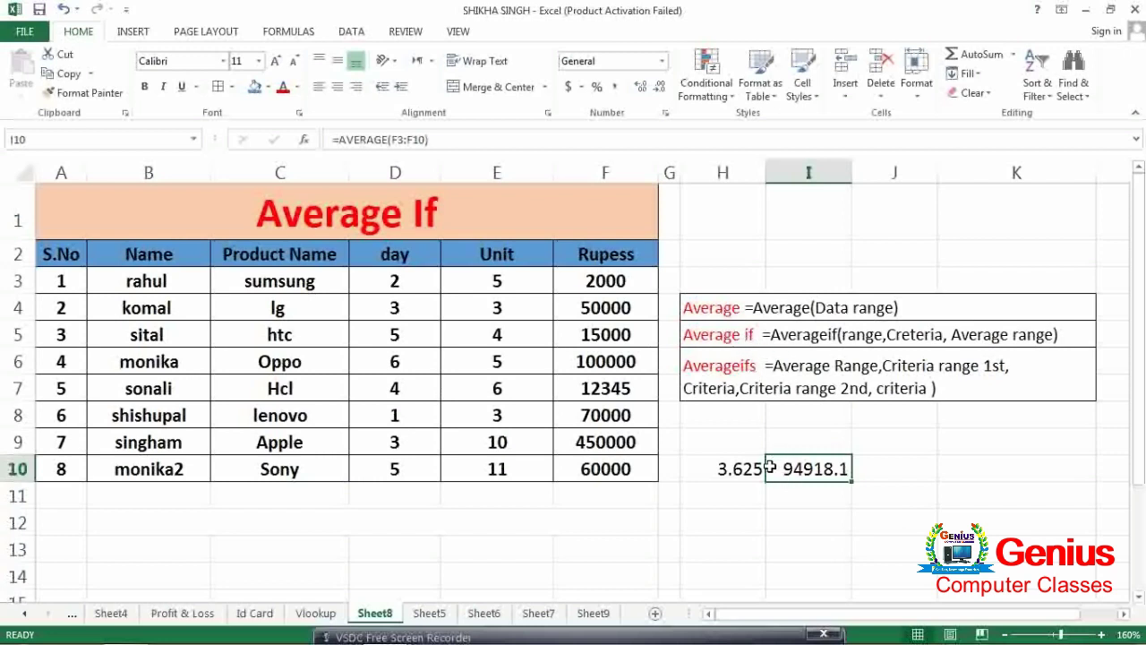
{"action": "left_click", "coordinate": [732, 497]}
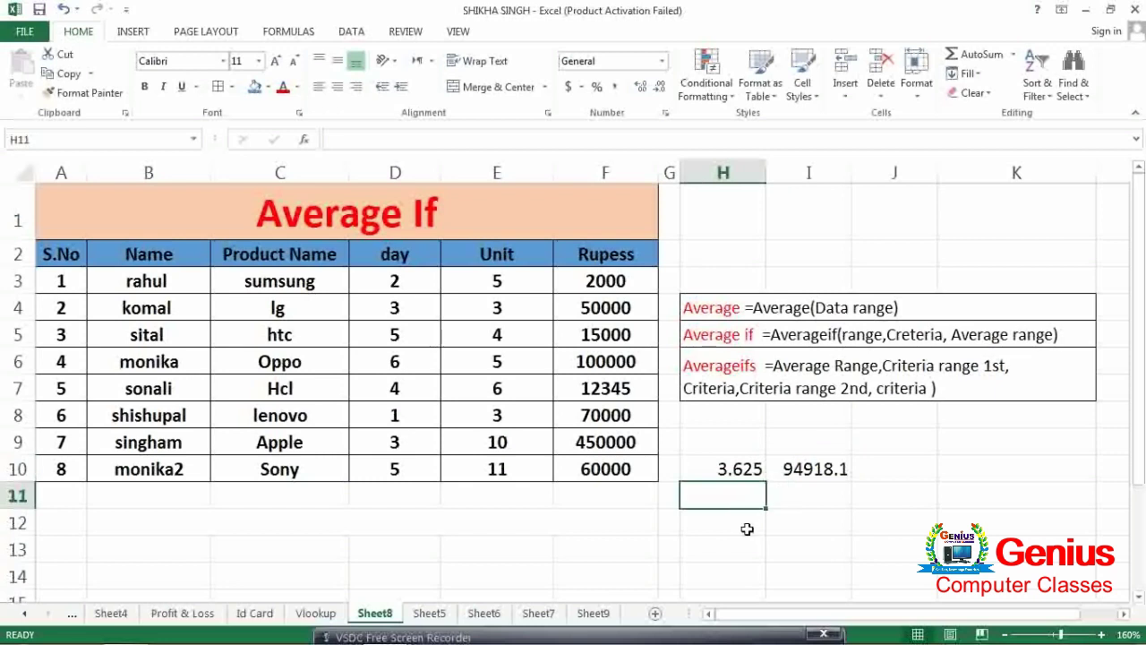
Enter the label Averageif in H11, then look over the names in column B.
{"action": "type", "text": "Averageif"}
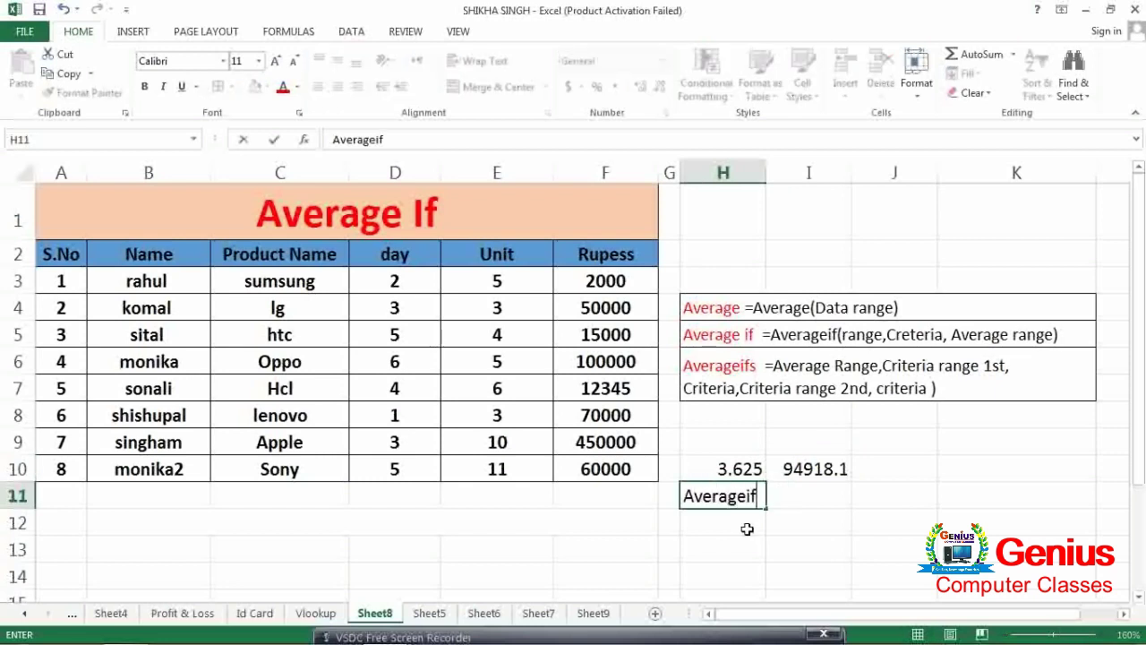
{"action": "key", "text": "Tab"}
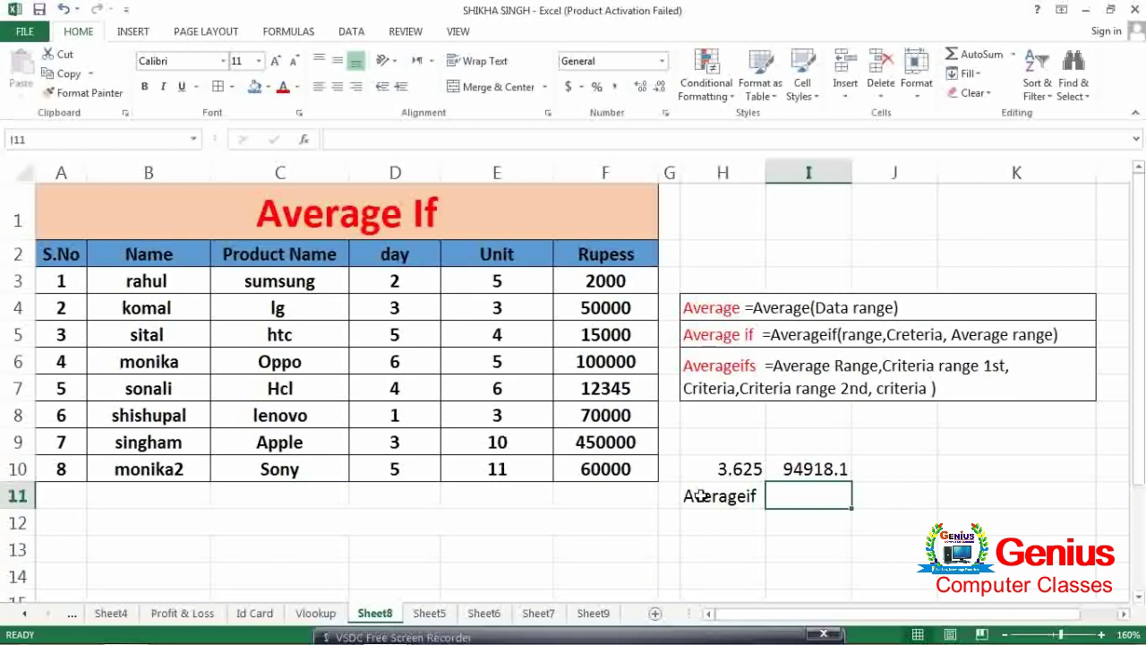
{"action": "left_click_drag", "start_coordinate": [146, 286], "coordinate": [148, 283]}
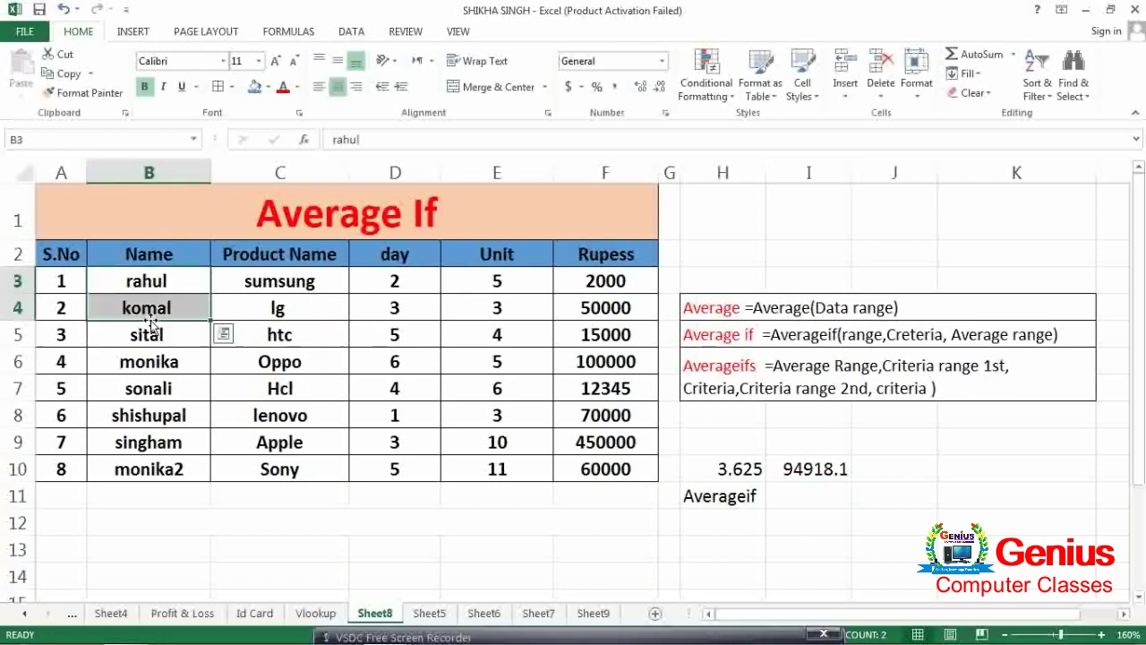
{"action": "key", "text": "Down"}
{"action": "key", "text": "Down"}
{"action": "key", "text": "Down"}
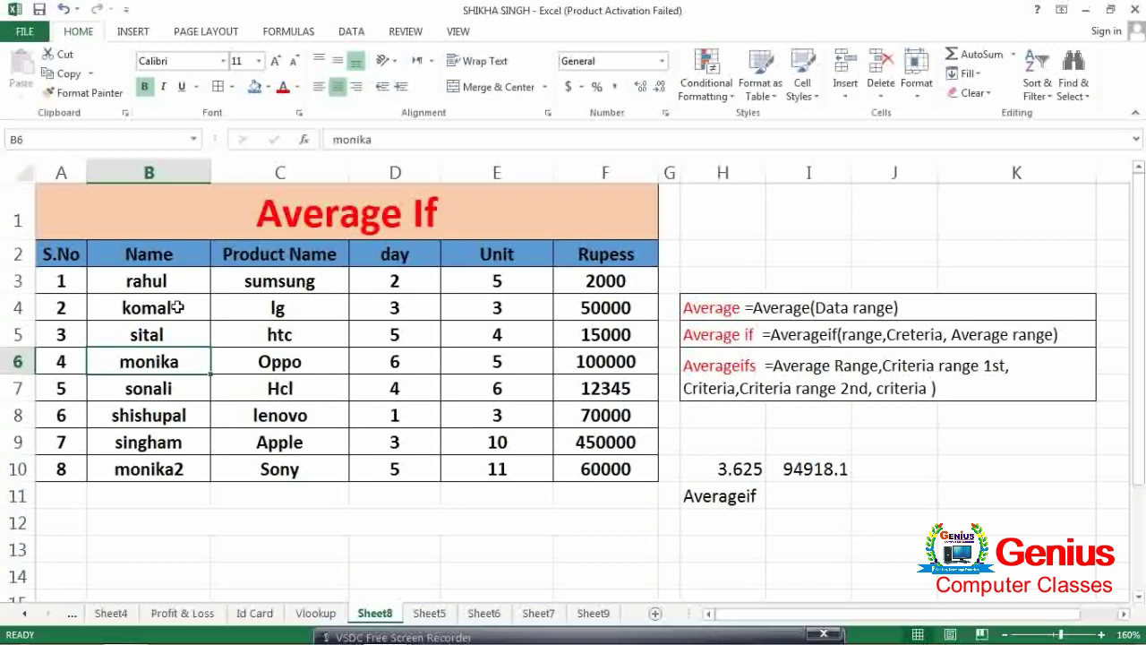
Retype B7 and B10 with B3's name so it appears three times.
{"action": "left_click", "coordinate": [149, 283]}
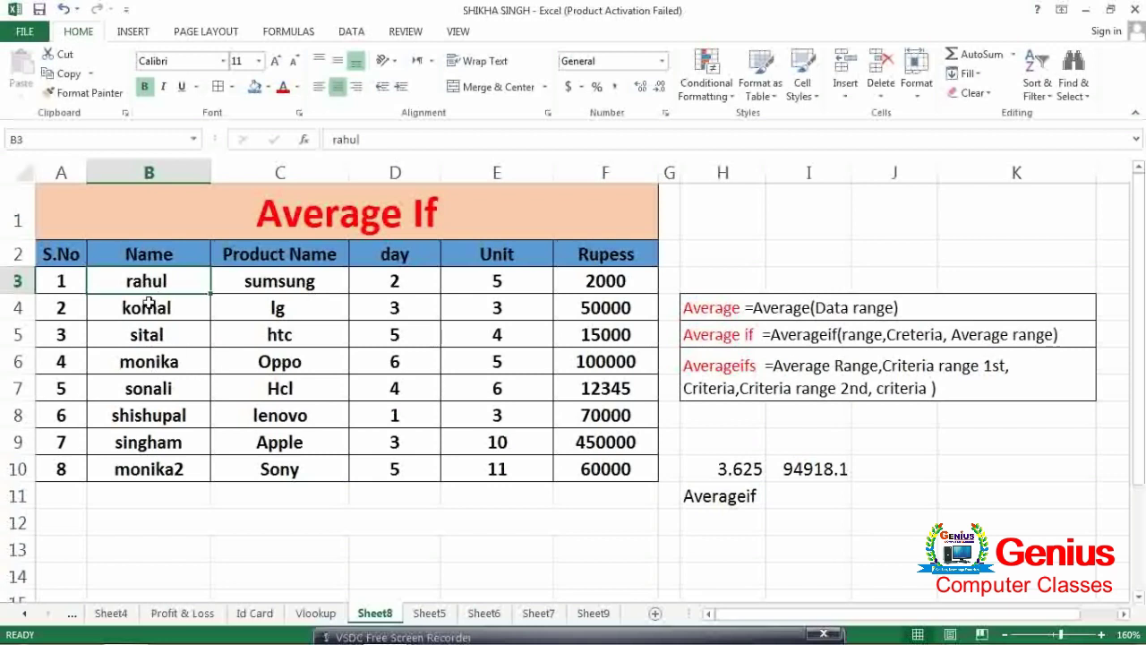
{"action": "left_click", "coordinate": [157, 389]}
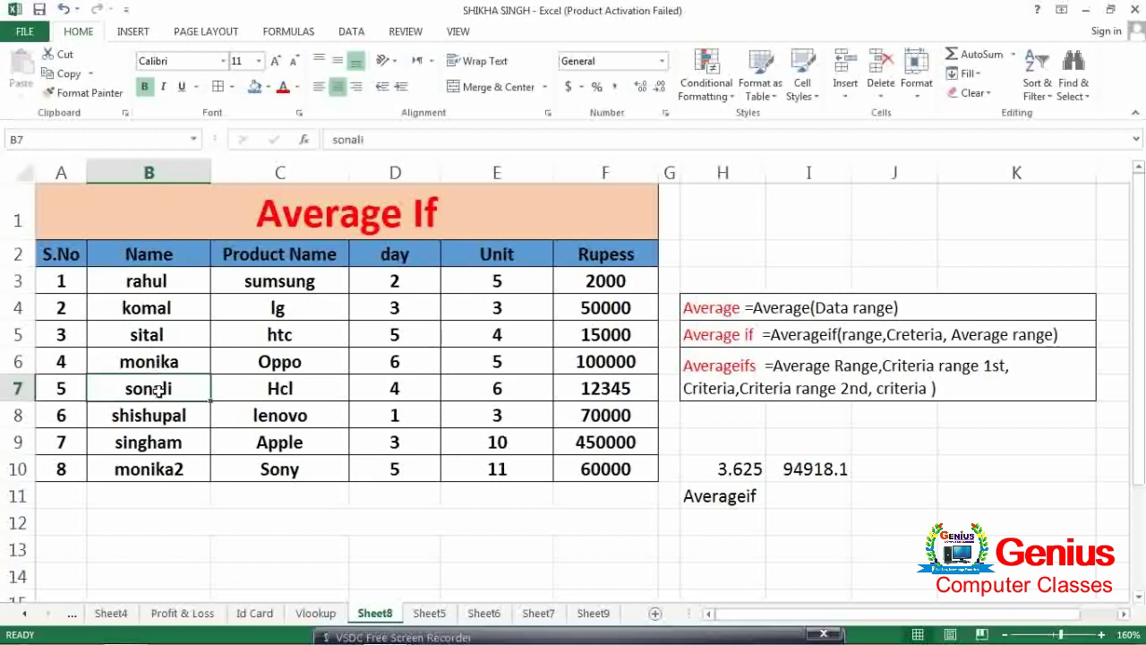
{"action": "type", "text": "Rahul"}
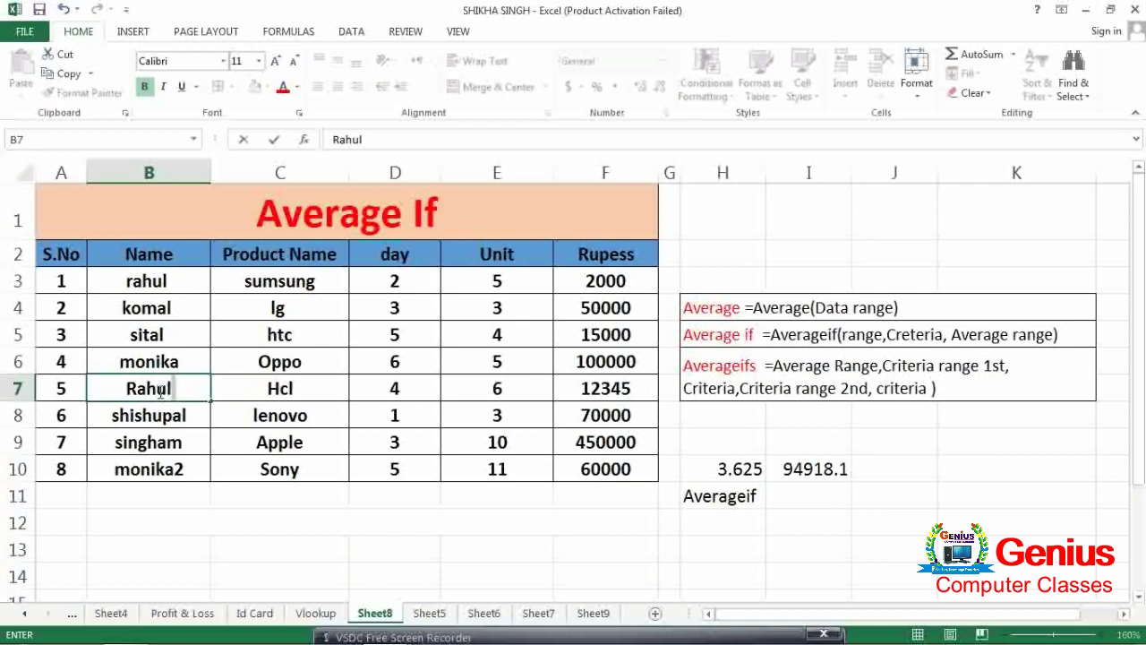
{"action": "key", "text": "Return"}
{"action": "key", "text": "Return"}
{"action": "key", "text": "Return"}
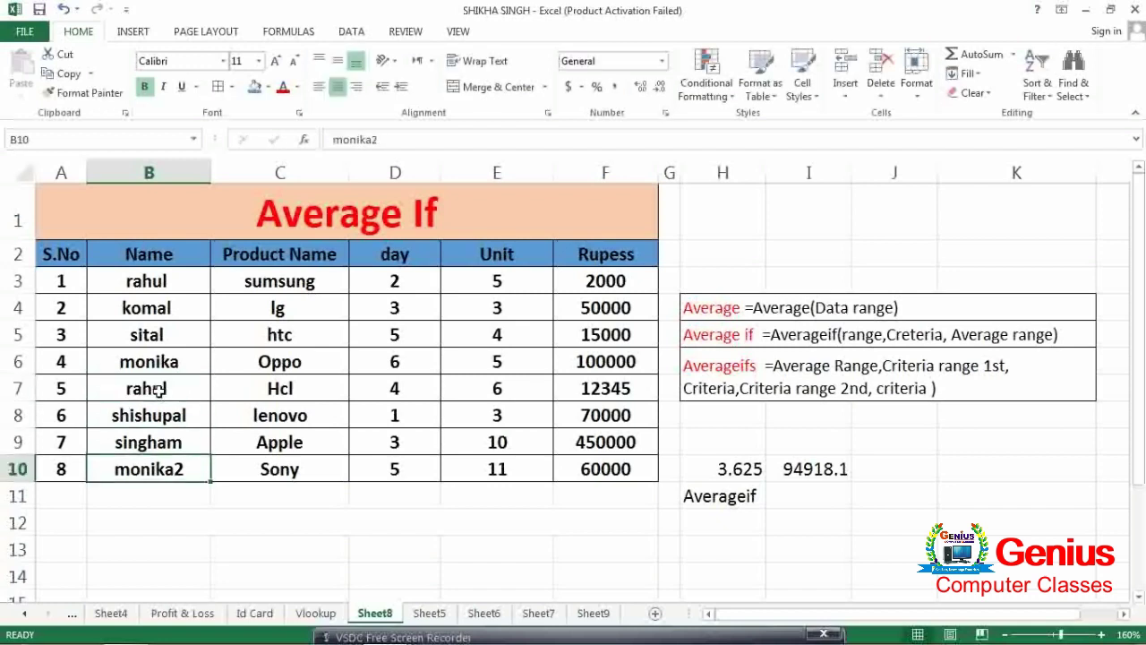
{"action": "type", "text": "Rahul"}
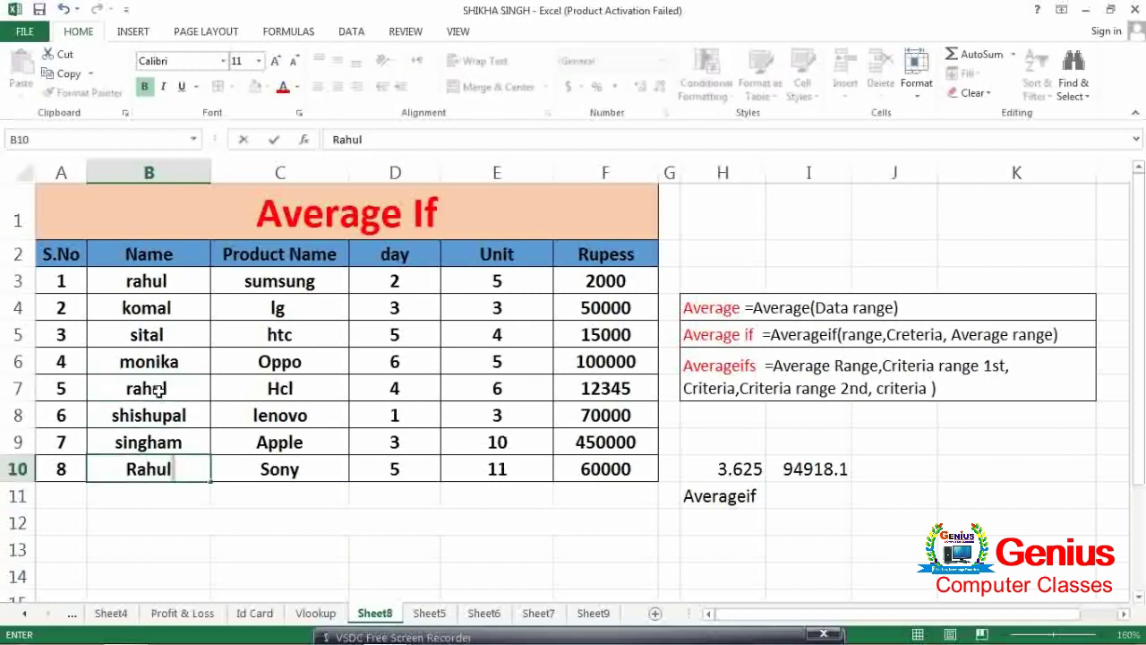
{"action": "key", "text": "Return"}
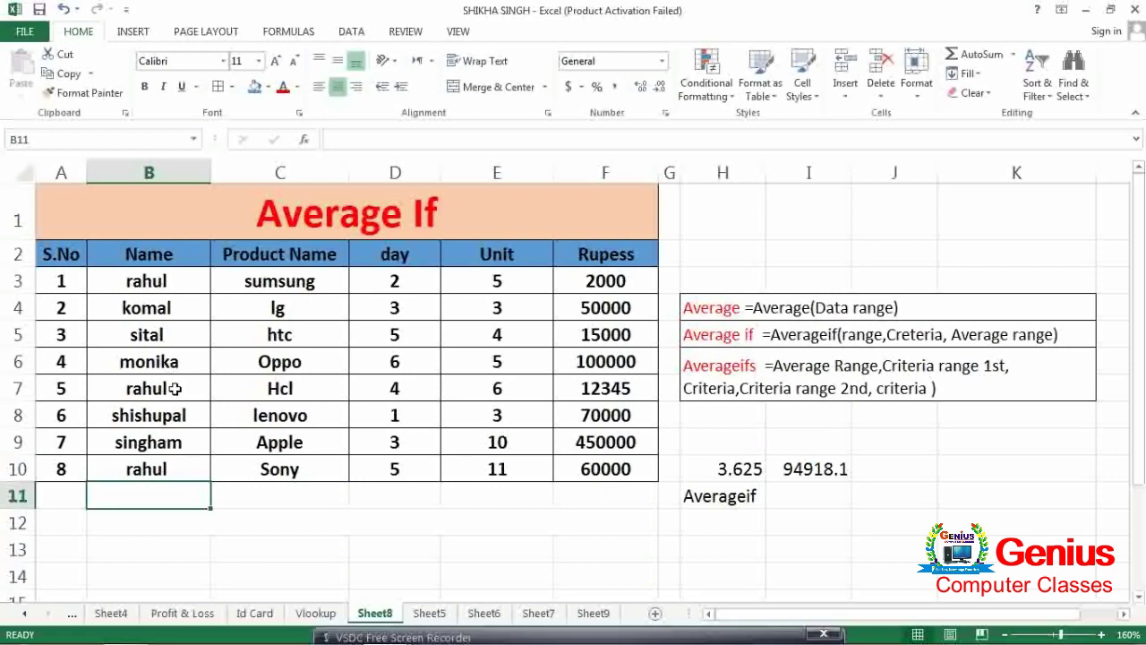
Begin =averageif( in I11 with B3:F10 as the range argument.
{"action": "left_click", "coordinate": [816, 500]}
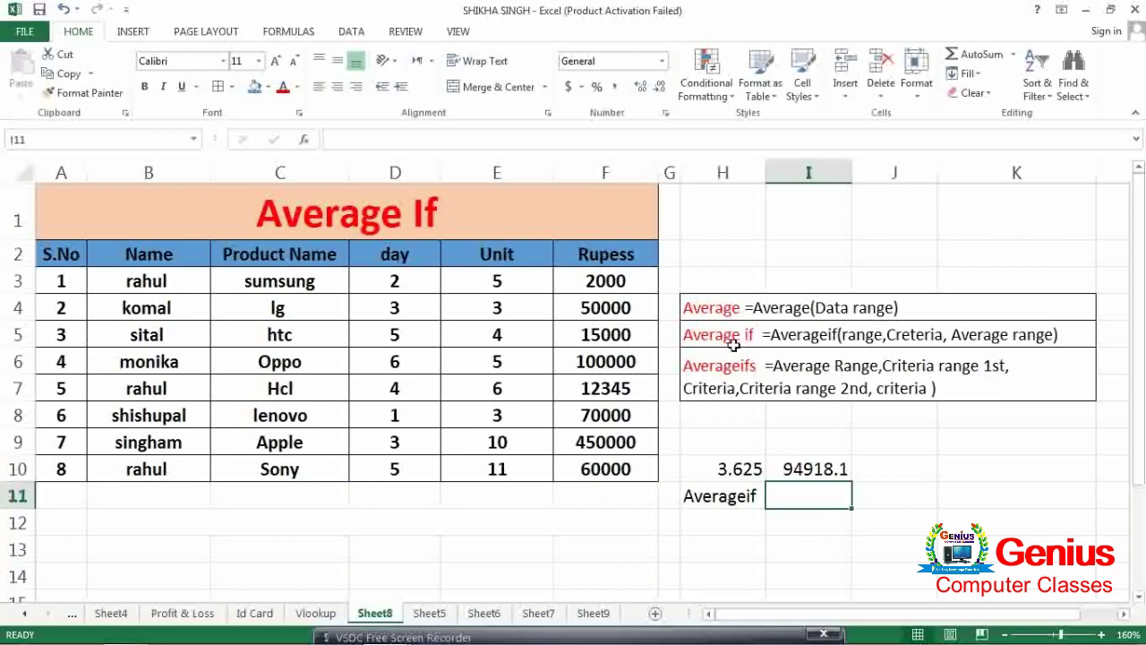
{"action": "type", "text": "="}
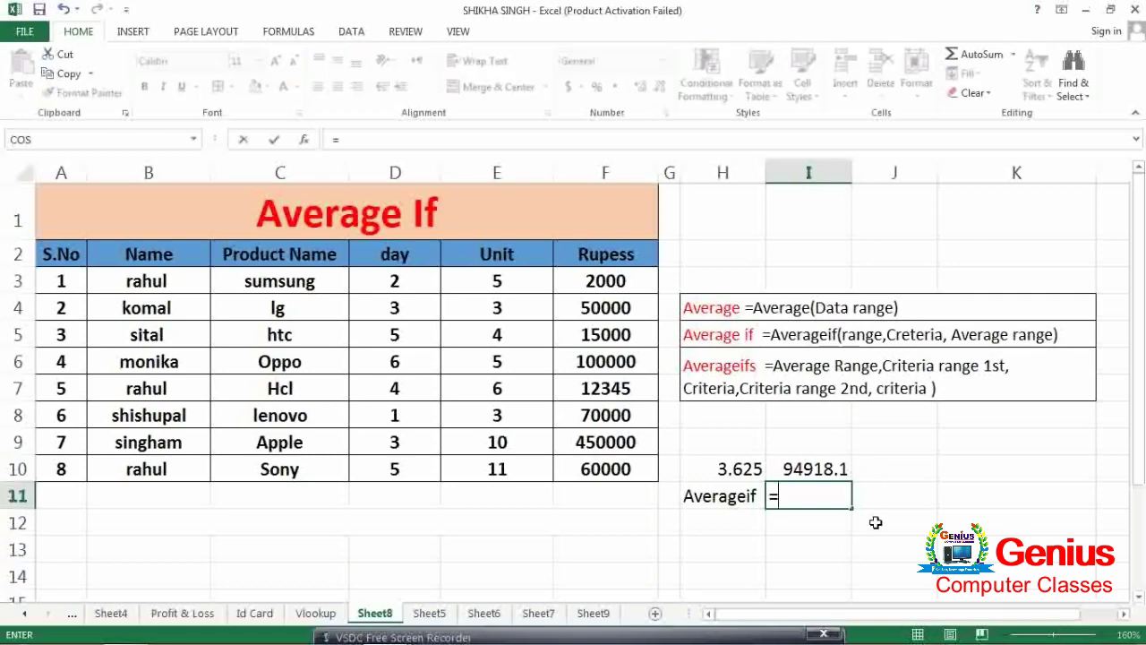
{"action": "type", "text": "avera"}
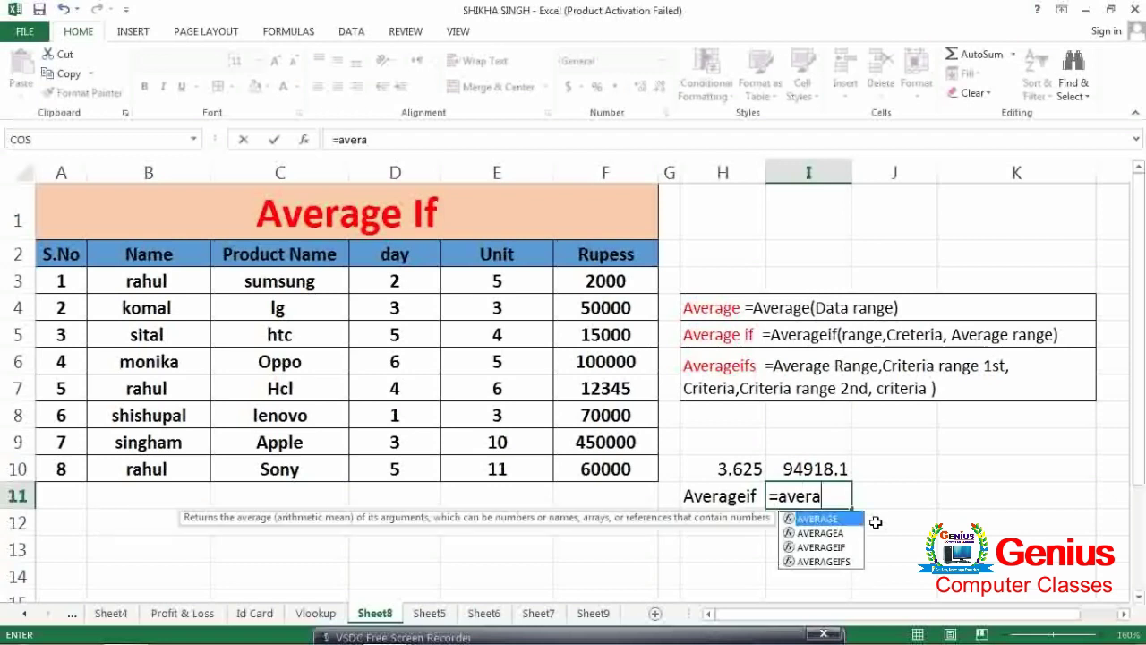
{"action": "type", "text": "geif"}
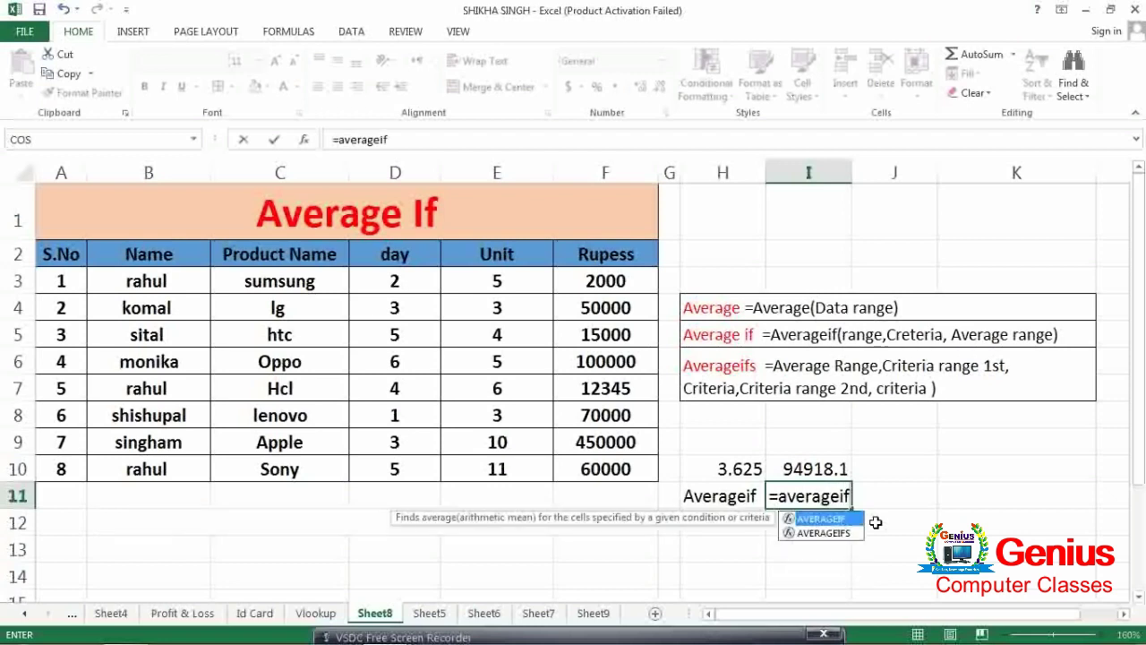
{"action": "type", "text": "("}
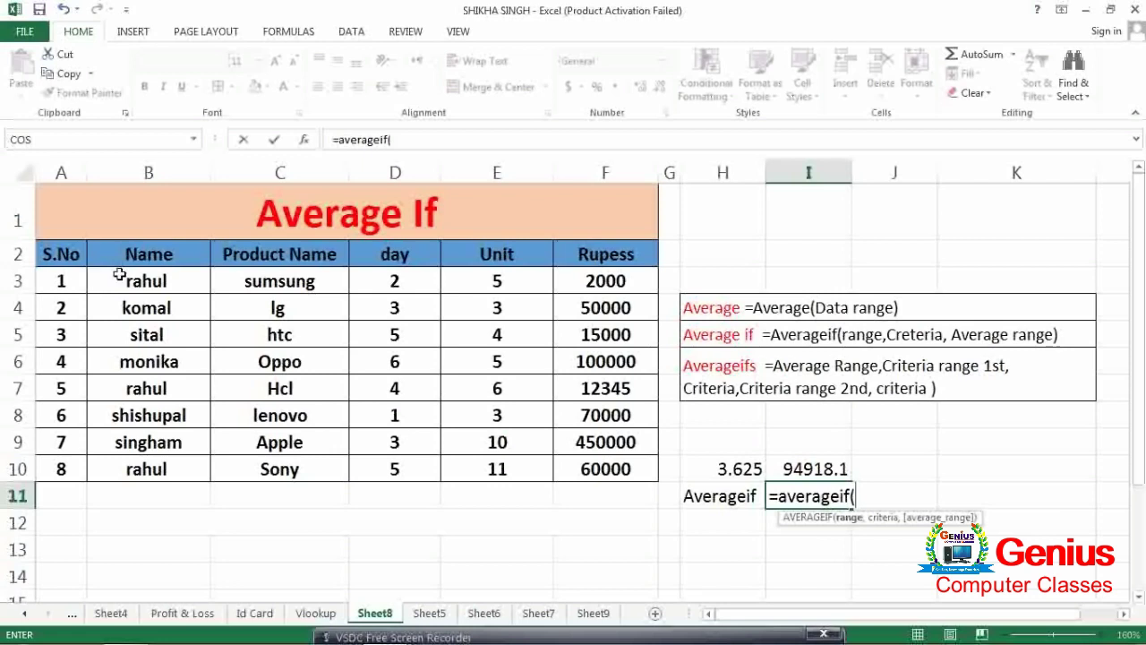
{"action": "mouse_move", "coordinate": [134, 283]}
{"action": "left_mouse_down"}
{"action": "mouse_move", "coordinate": [454, 362]}
{"action": "mouse_move", "coordinate": [608, 464]}
{"action": "left_mouse_up"}
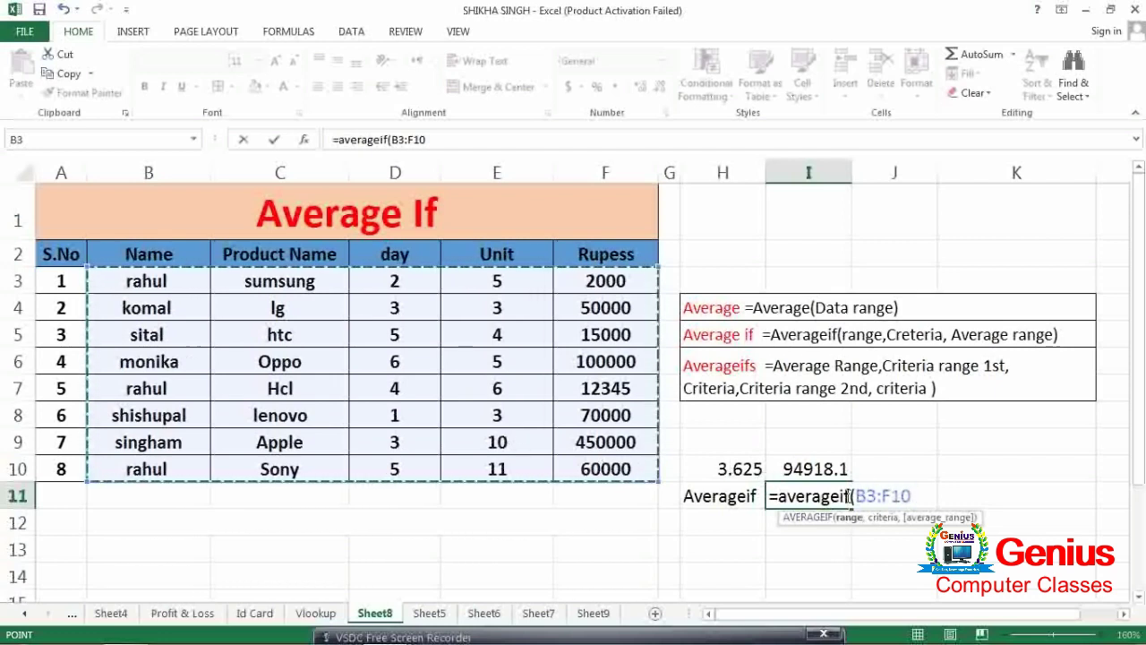
{"action": "type", "text": ","}
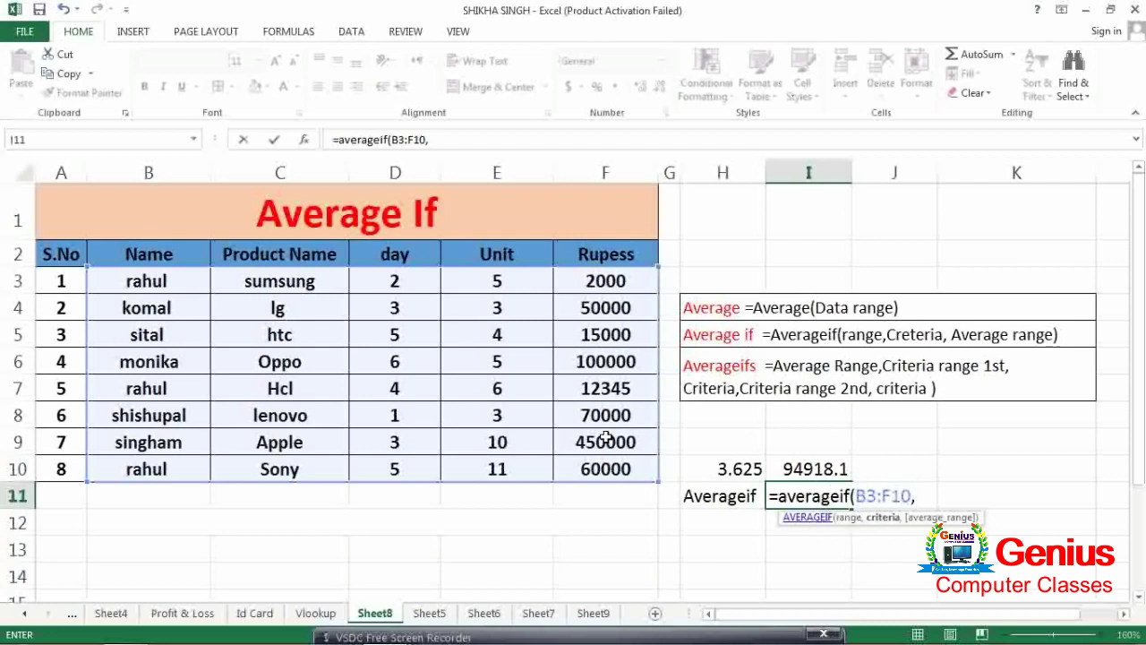
Finish the formula with criterion B3 and average range E3:E10, returning 7.33333.
{"action": "left_click", "coordinate": [147, 282]}
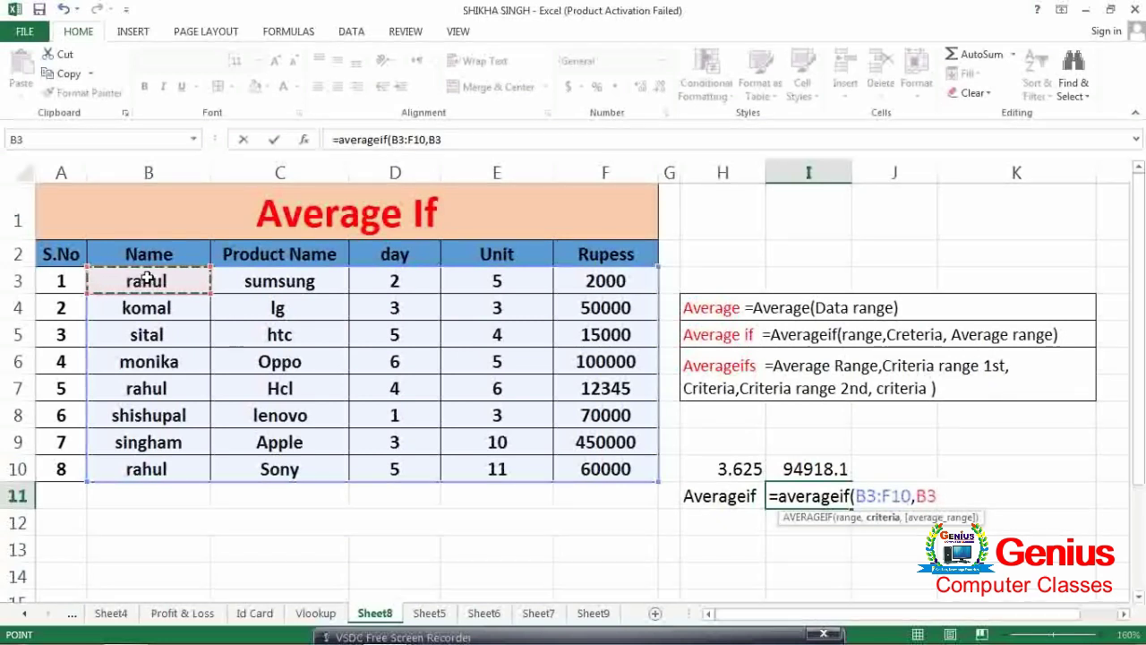
{"action": "type", "text": ","}
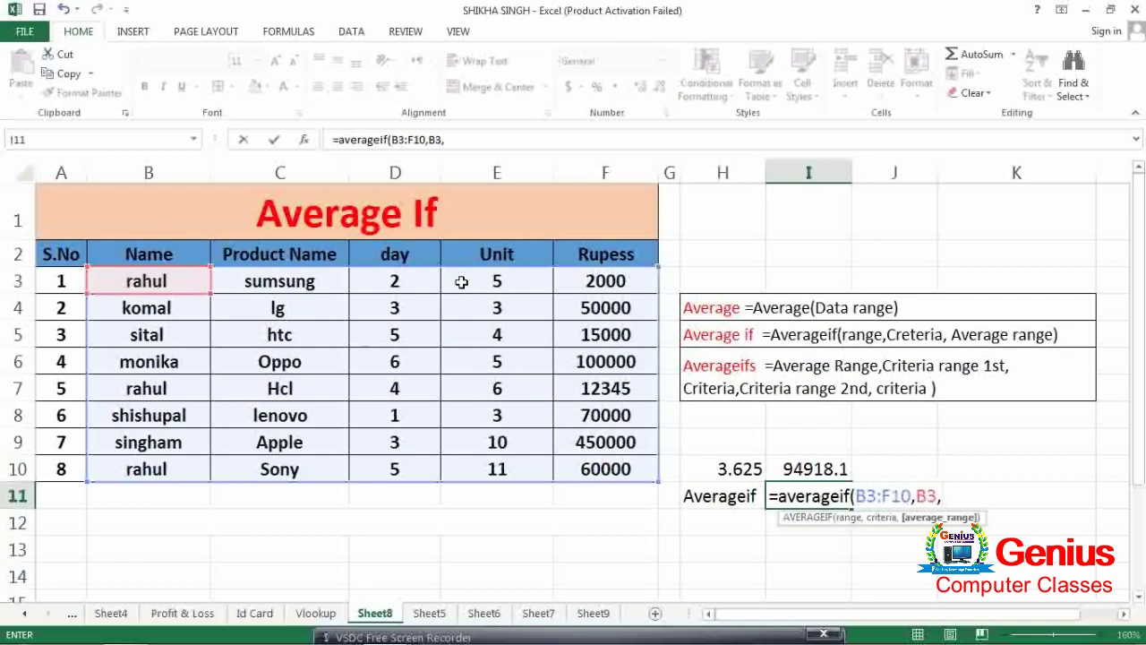
{"action": "left_click_drag", "start_coordinate": [462, 282], "coordinate": [470, 468]}
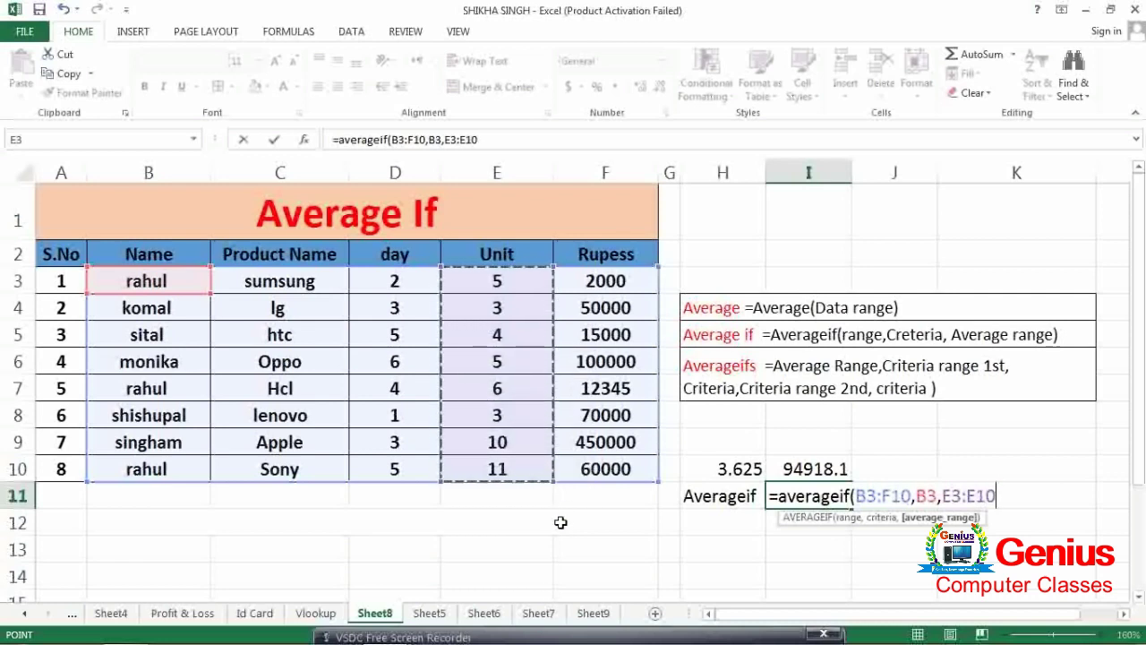
{"action": "type", "text": ")"}
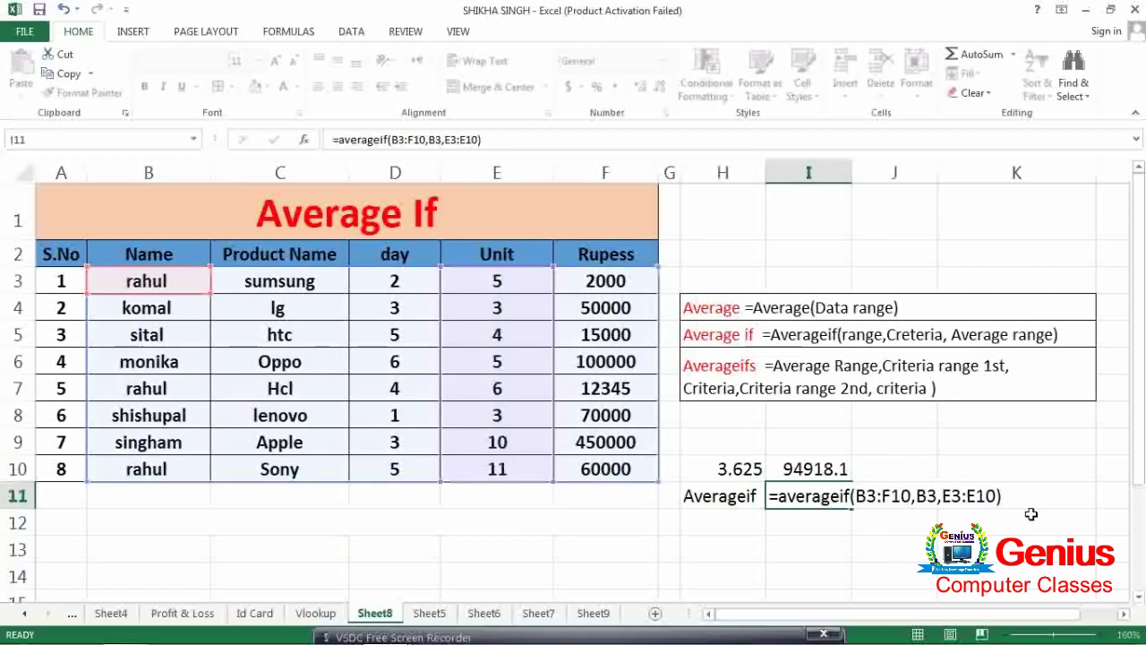
{"action": "key", "text": "Return"}
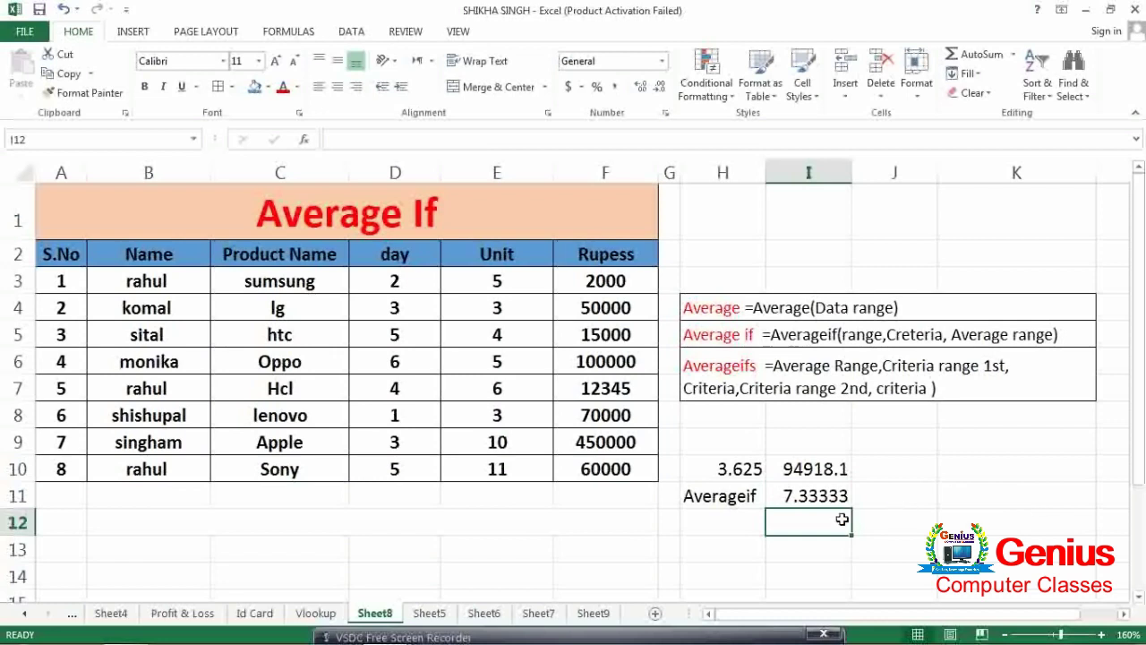
Label H12 'Averageifs' and point out the name in B3 and product in C3.
{"action": "left_click", "coordinate": [807, 501]}
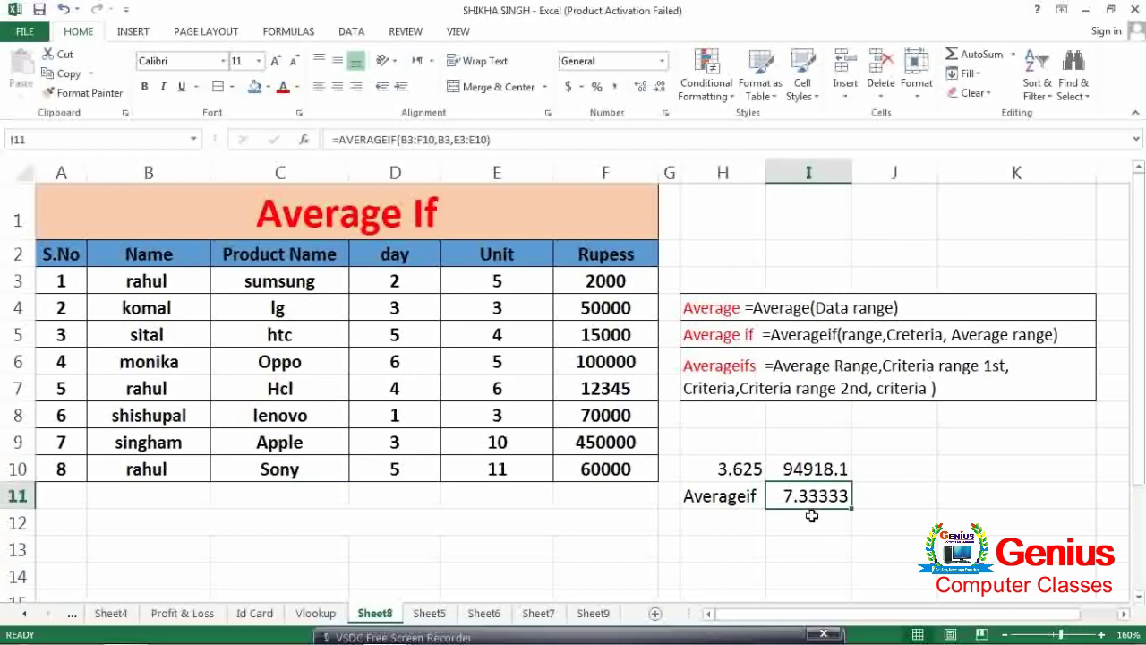
{"action": "left_click", "coordinate": [704, 569]}
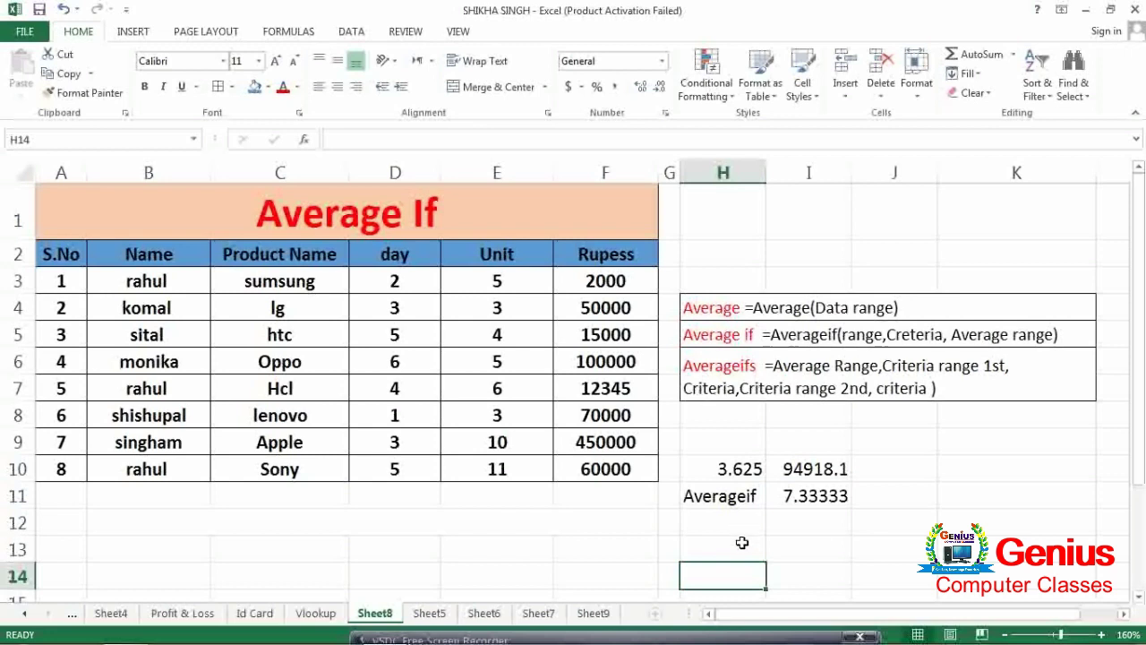
{"action": "left_click", "coordinate": [721, 521]}
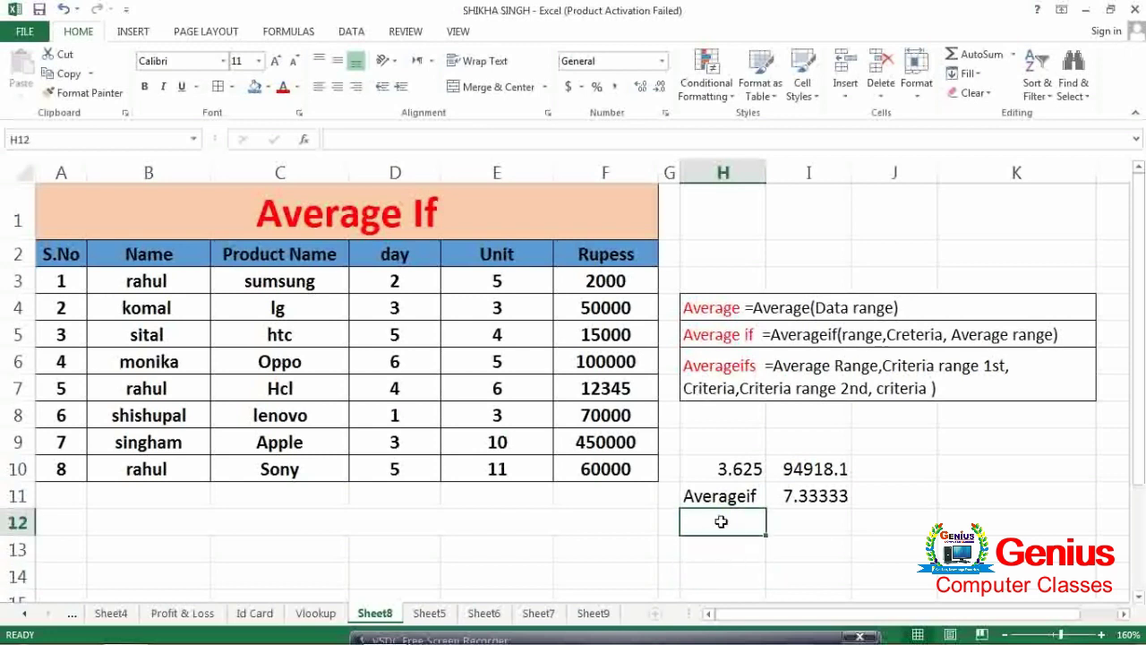
{"action": "type", "text": "A"}
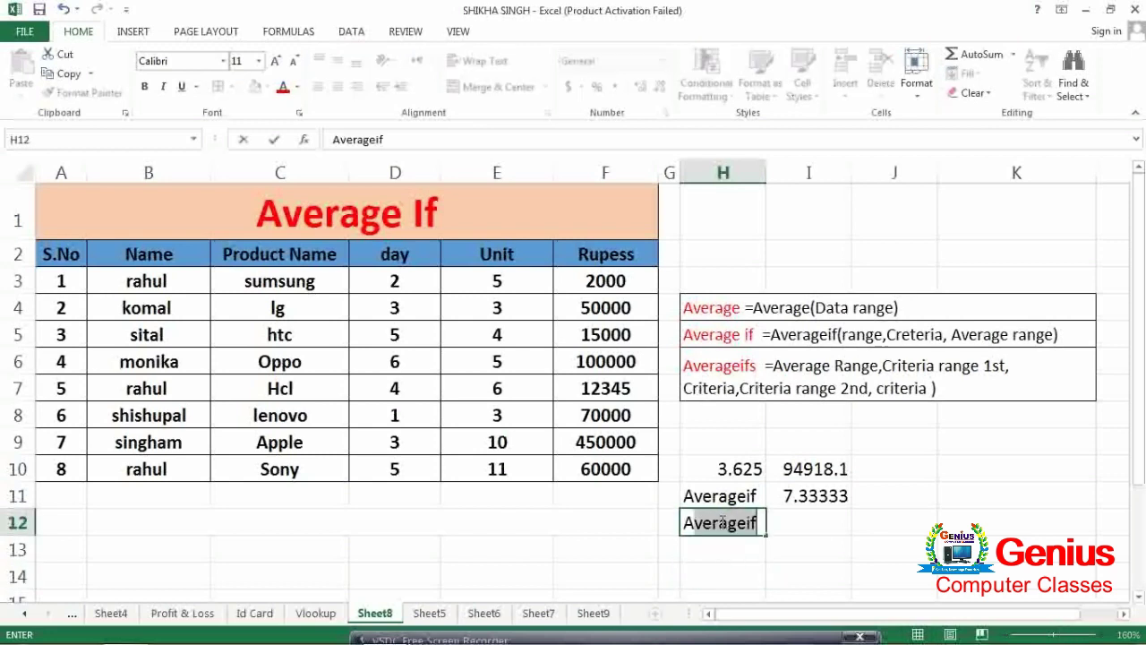
{"action": "type", "text": "verageifs"}
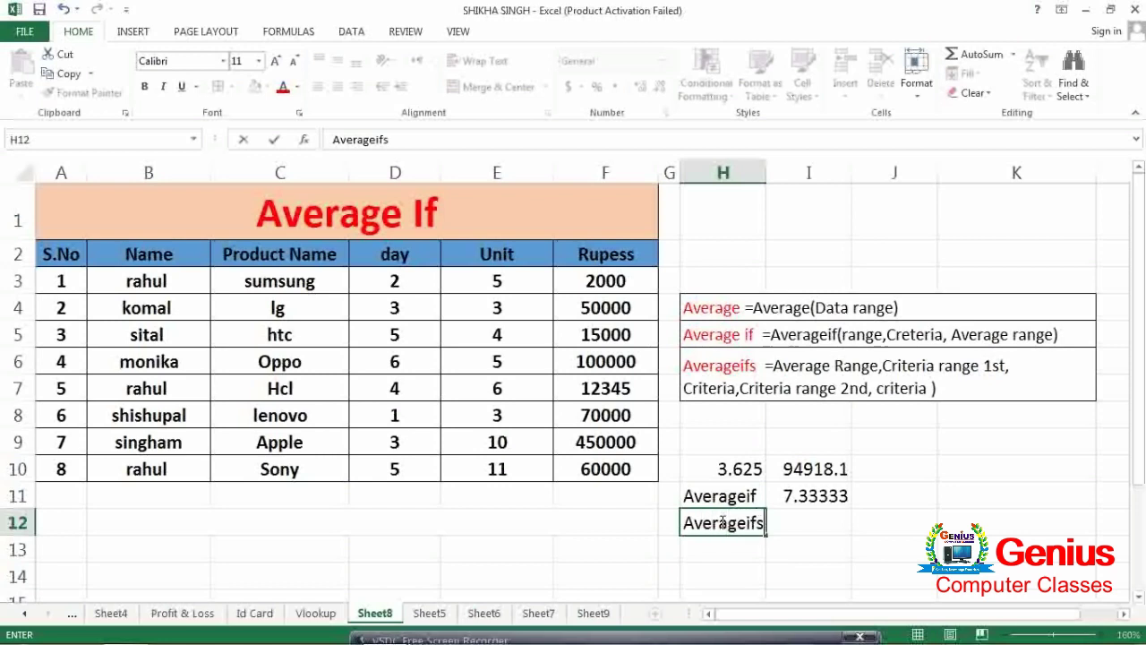
{"action": "key", "text": "Tab"}
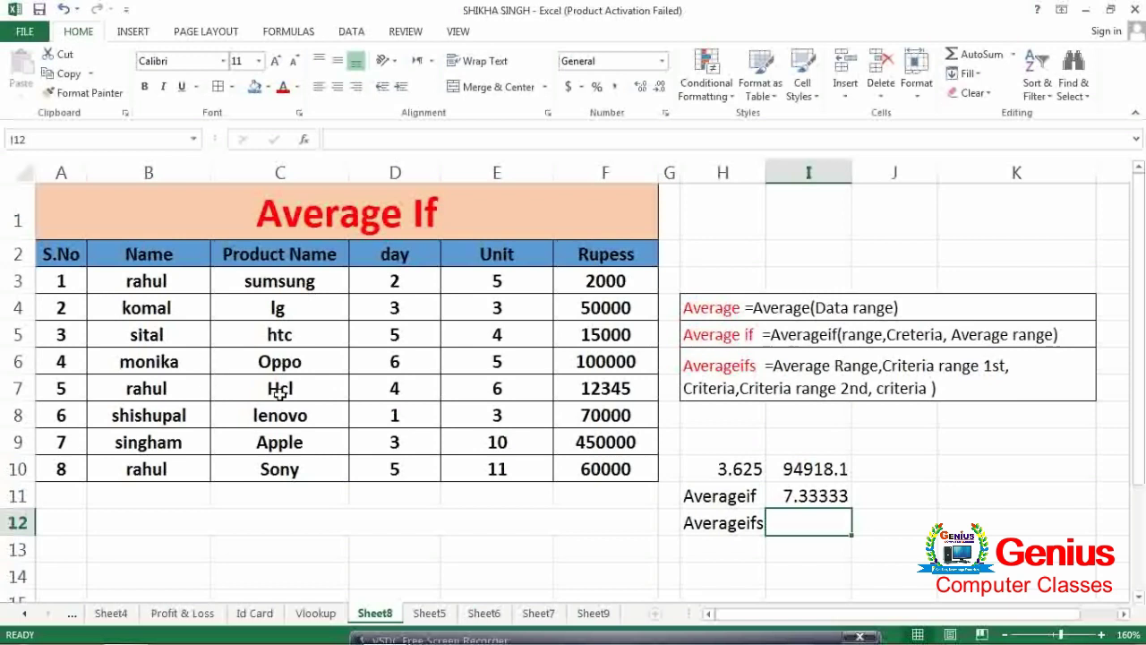
{"action": "left_click", "coordinate": [143, 290]}
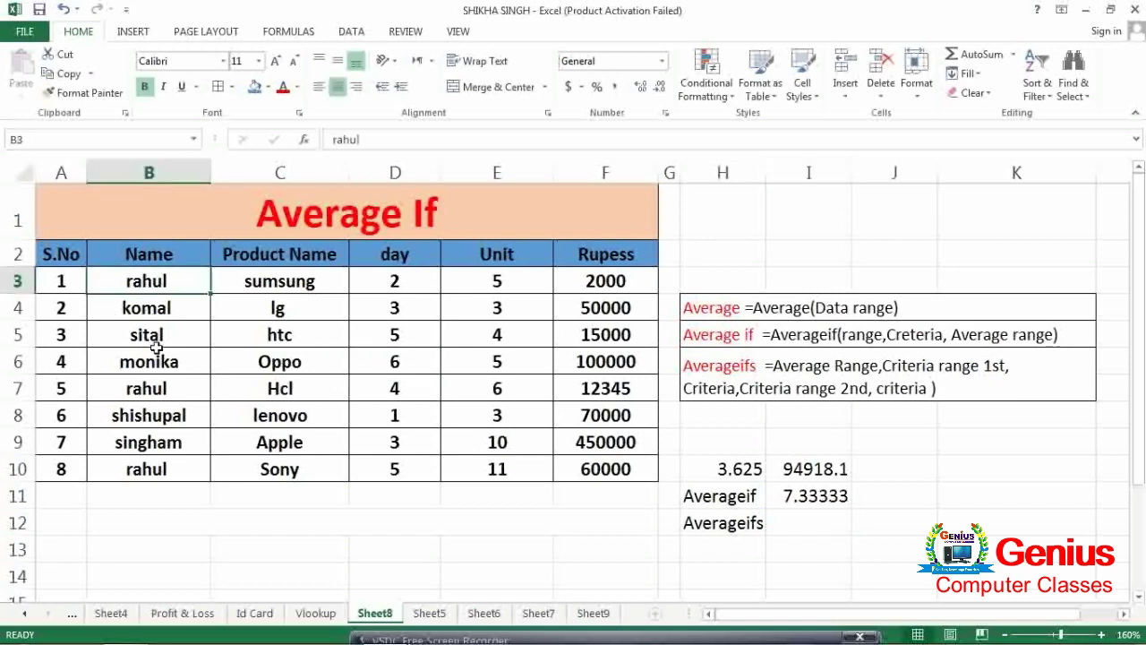
{"action": "left_click", "coordinate": [247, 283]}
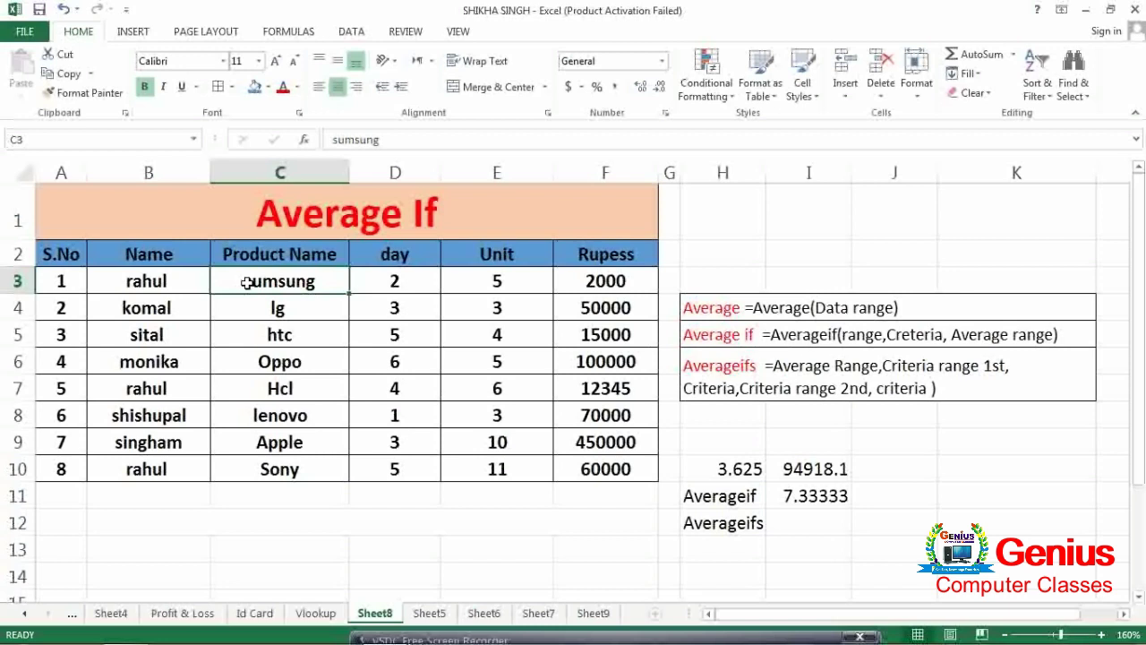
{"action": "left_click", "coordinate": [802, 522]}
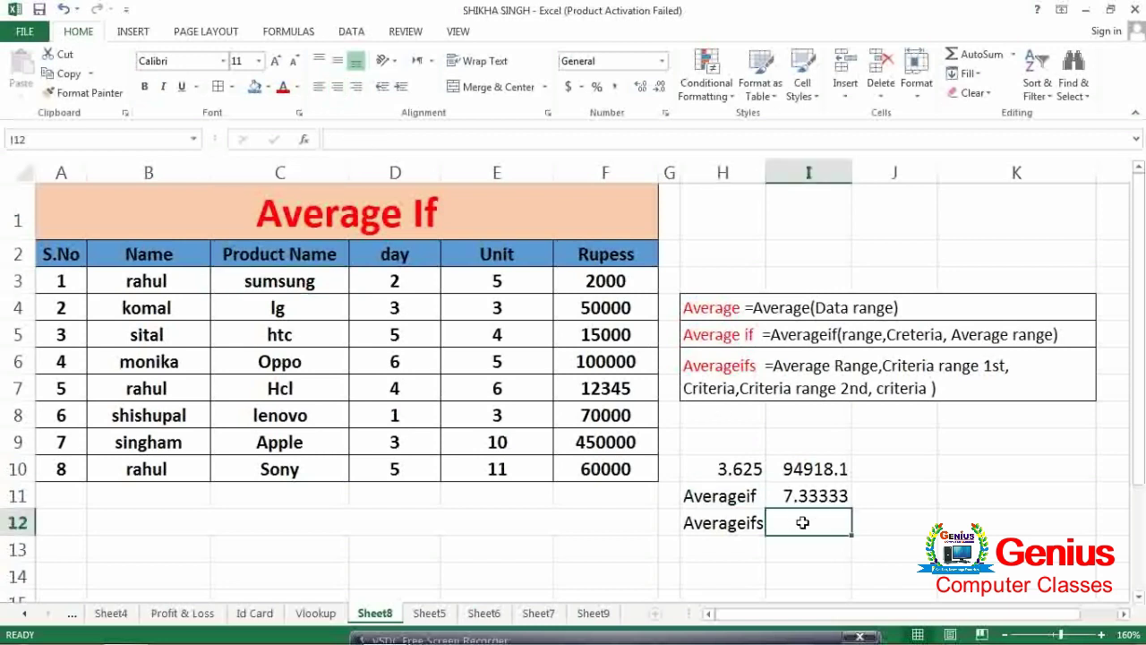
Begin =averageifs( in I12 with the Rupess values F3:F10 as the average range.
{"action": "type", "text": "="}
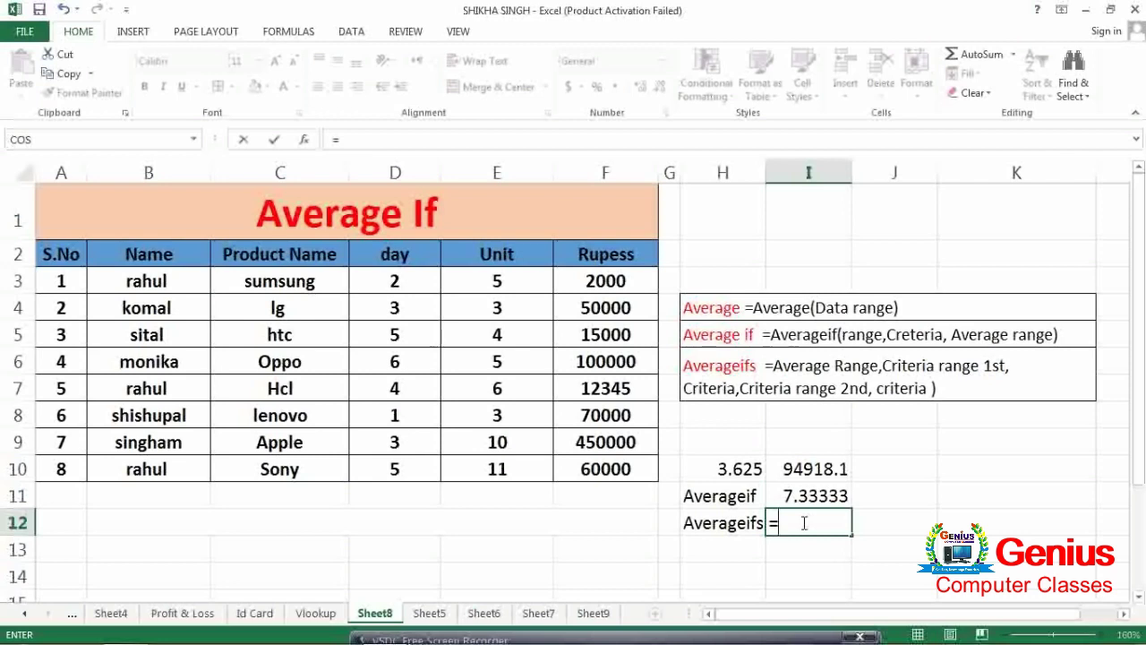
{"action": "type", "text": "aver"}
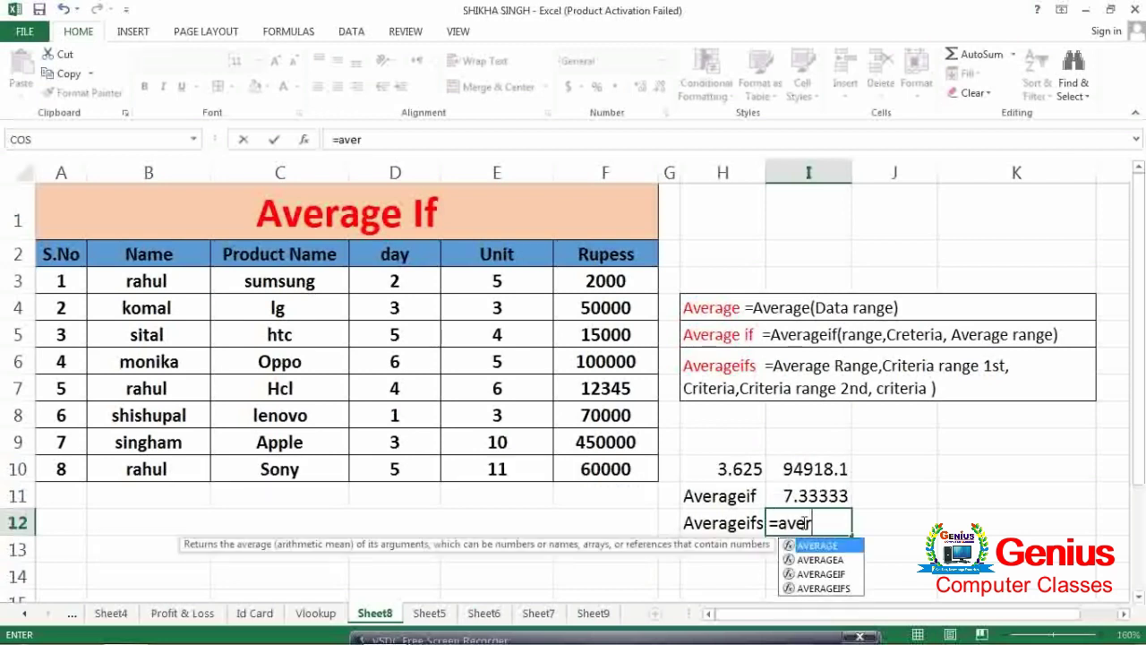
{"action": "type", "text": "a"}
{"action": "type", "text": "ge"}
{"action": "type", "text": "ifs("}
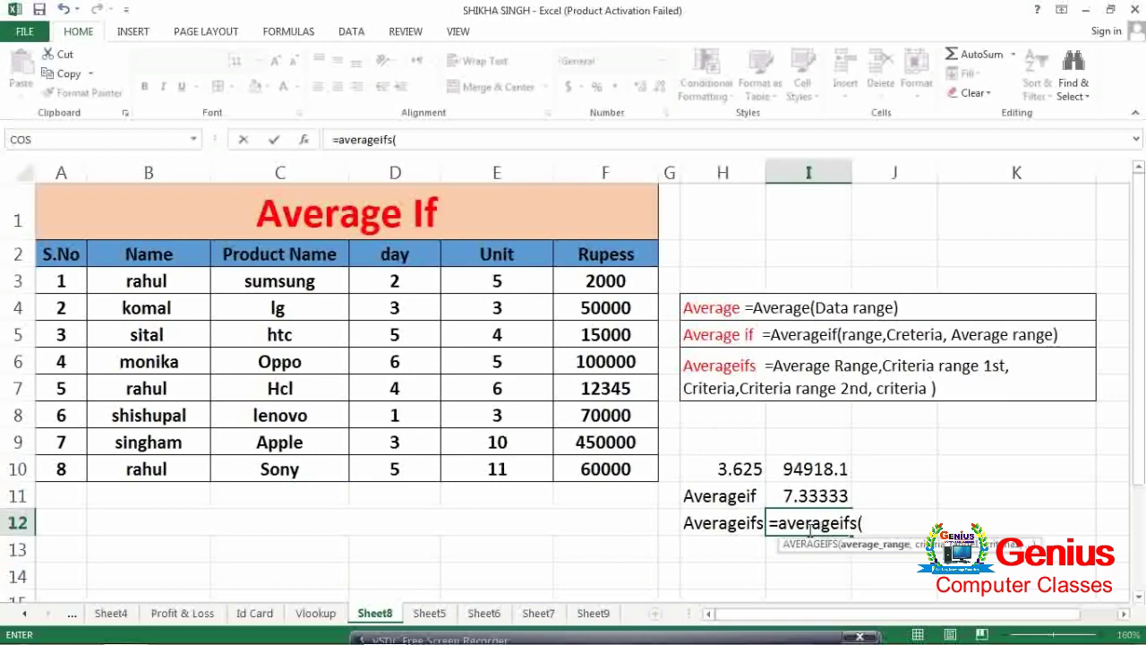
{"action": "left_click_drag", "start_coordinate": [620, 285], "coordinate": [629, 460]}
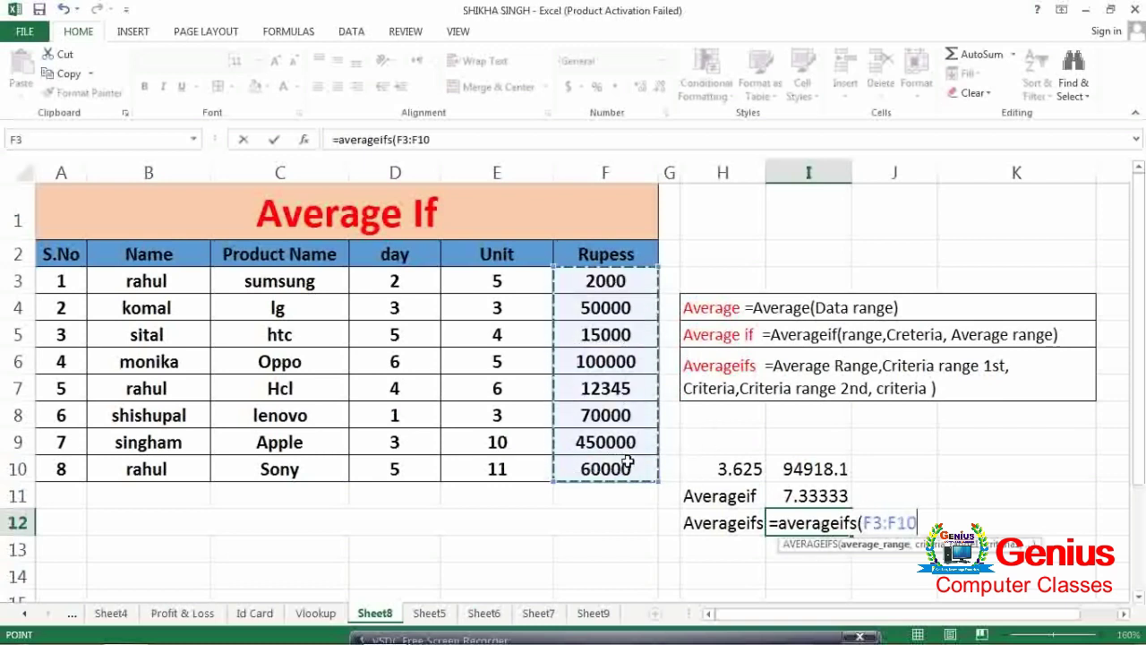
{"action": "type", "text": ","}
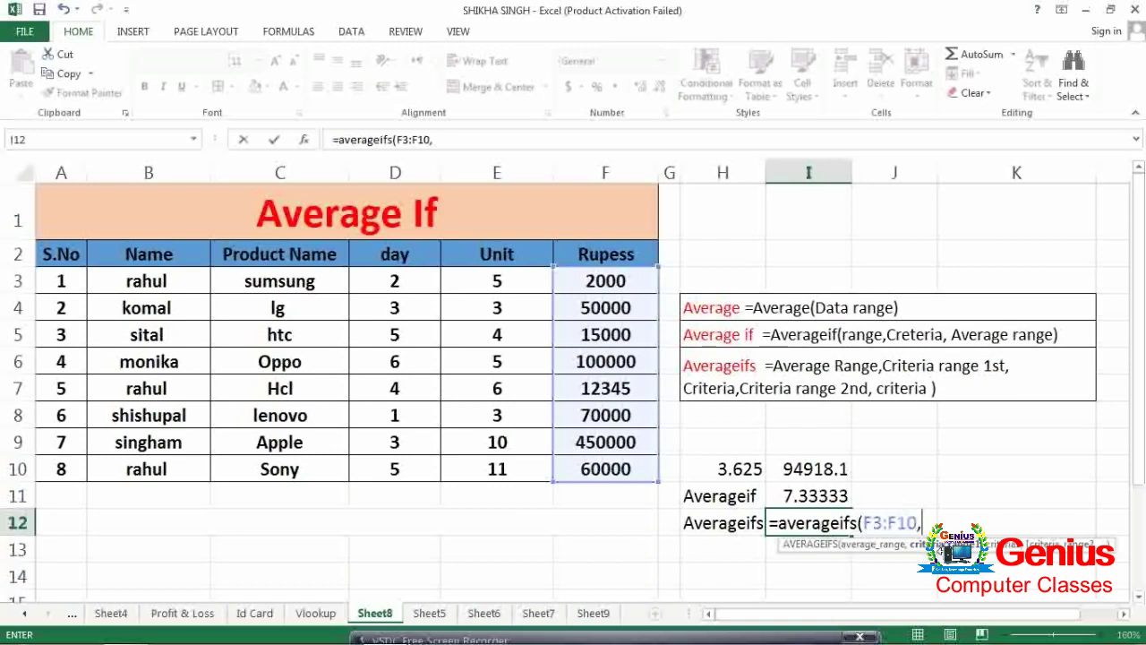
Complete I12 as =AVERAGEIFS(F3:F10,B3:B10,B3,C3:C10,C3), returning 2000 for rahul–sumsung.
{"action": "left_click", "coordinate": [152, 285]}
{"action": "left_click_drag", "start_coordinate": [154, 299], "coordinate": [158, 470]}
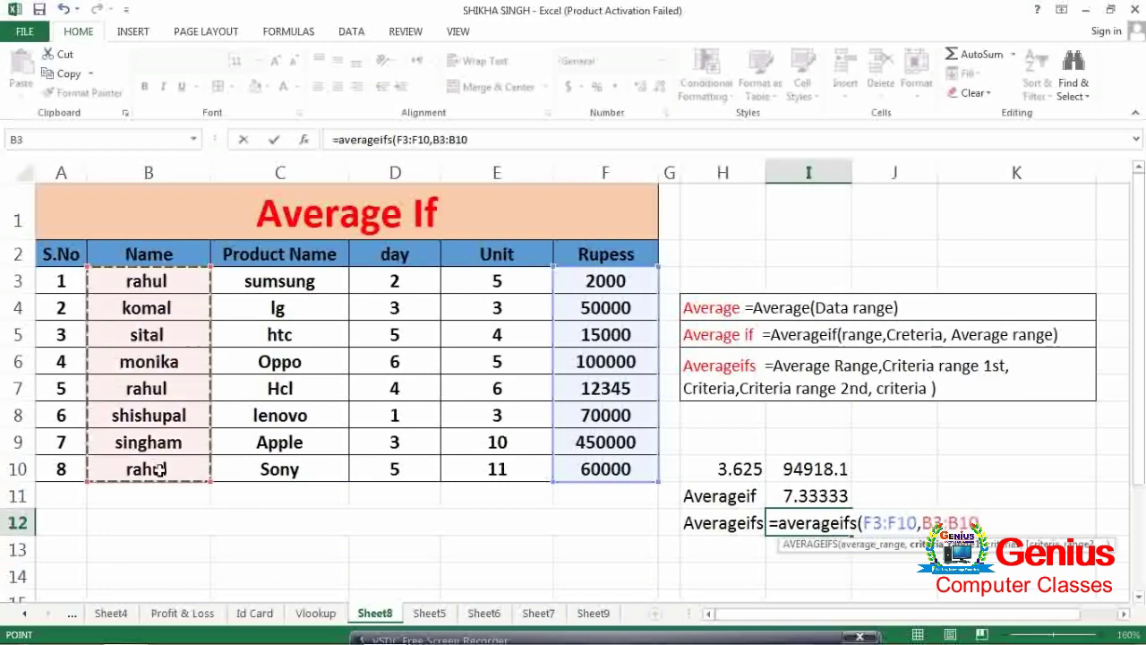
{"action": "type", "text": ","}
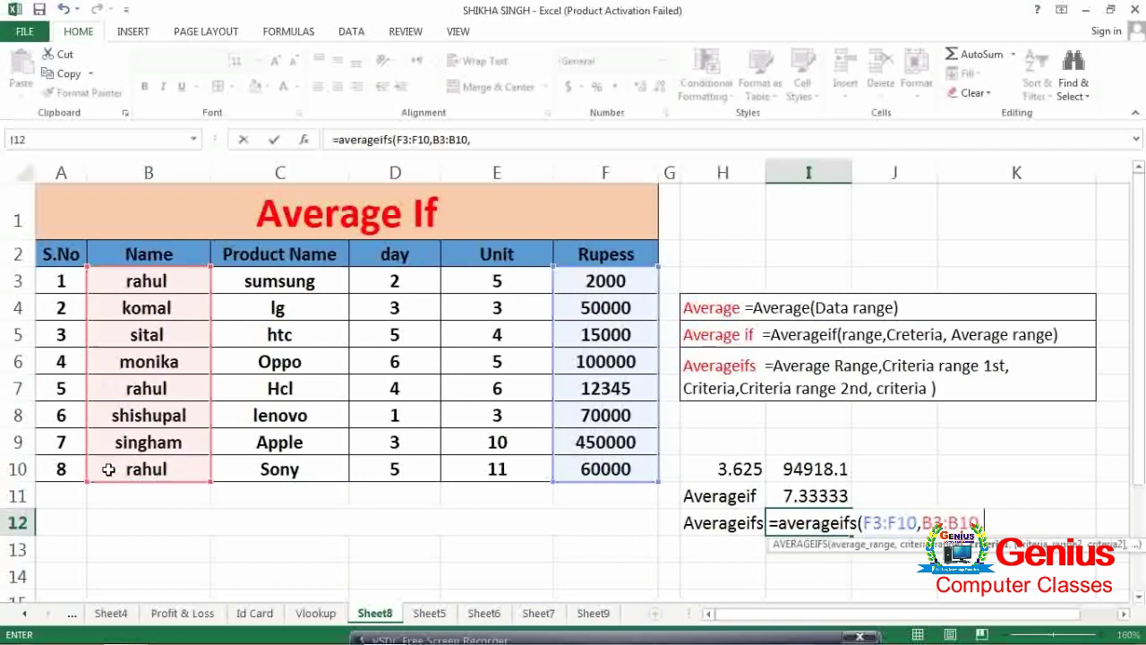
{"action": "left_click", "coordinate": [122, 286]}
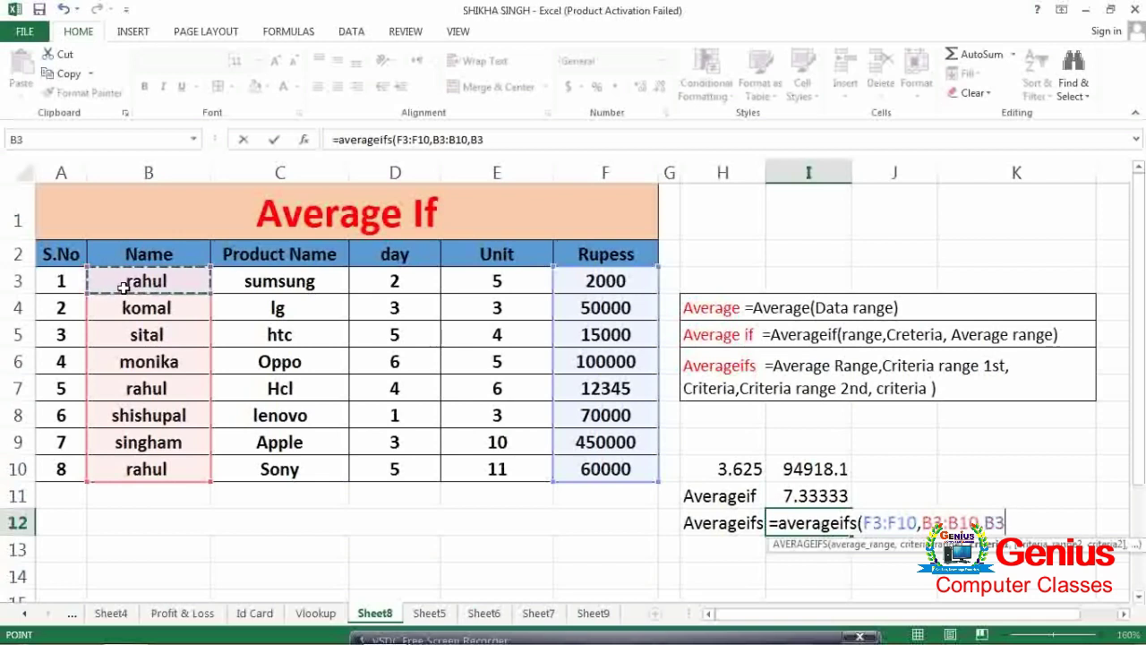
{"action": "type", "text": ","}
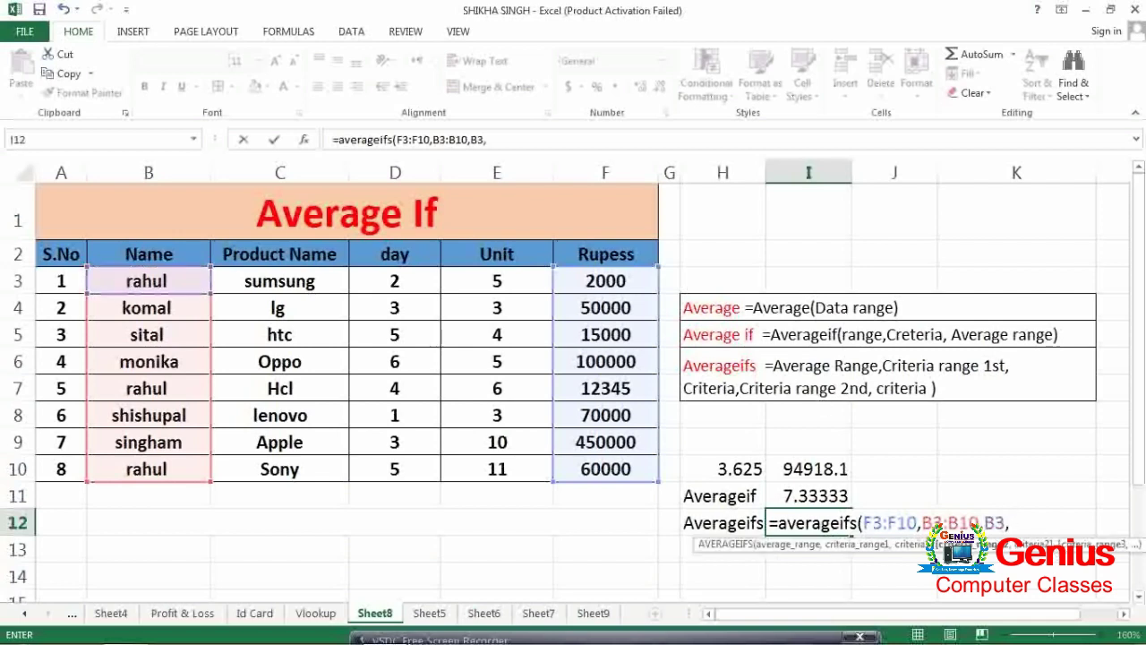
{"action": "left_click_drag", "start_coordinate": [280, 285], "coordinate": [270, 460]}
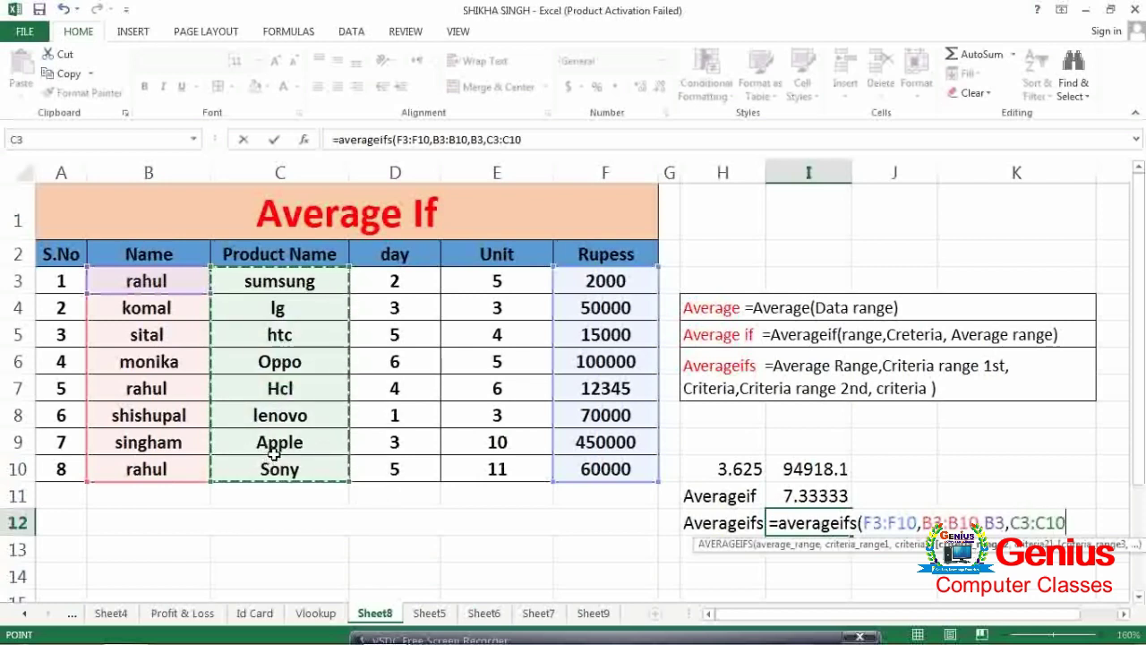
{"action": "type", "text": ","}
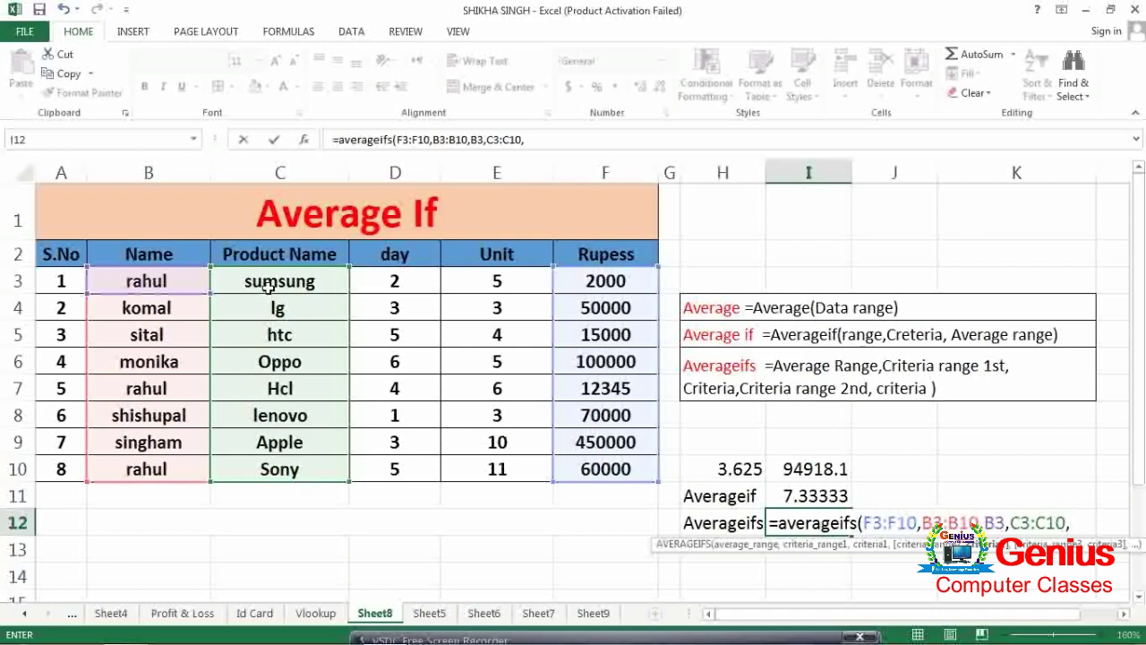
{"action": "left_click", "coordinate": [267, 294]}
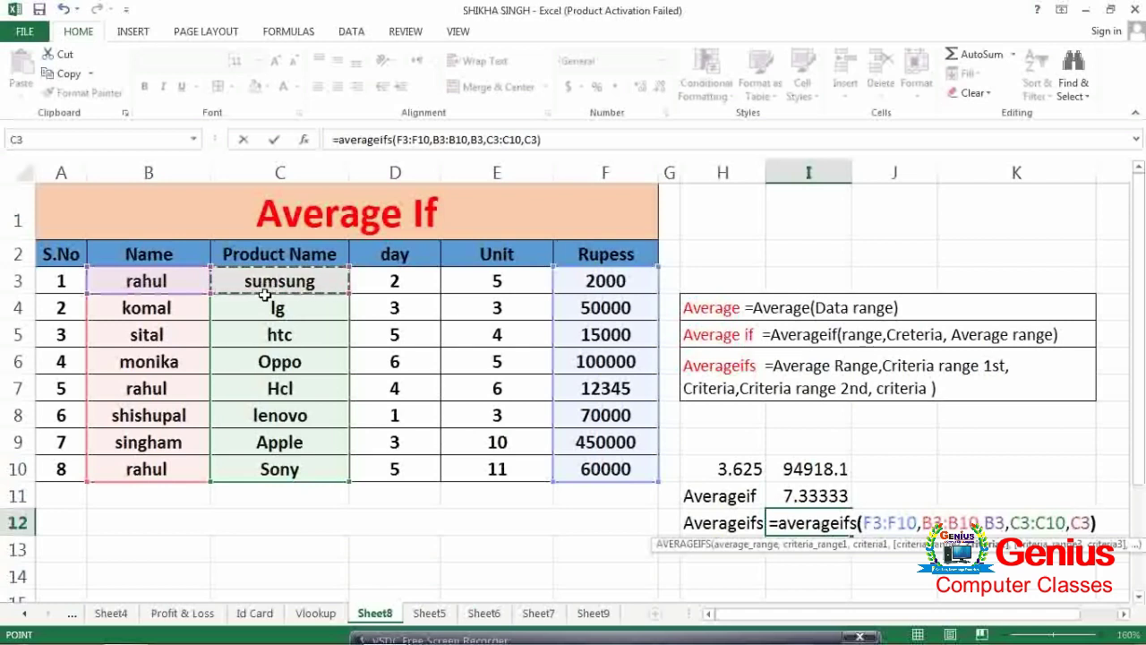
{"action": "type", "text": ")"}
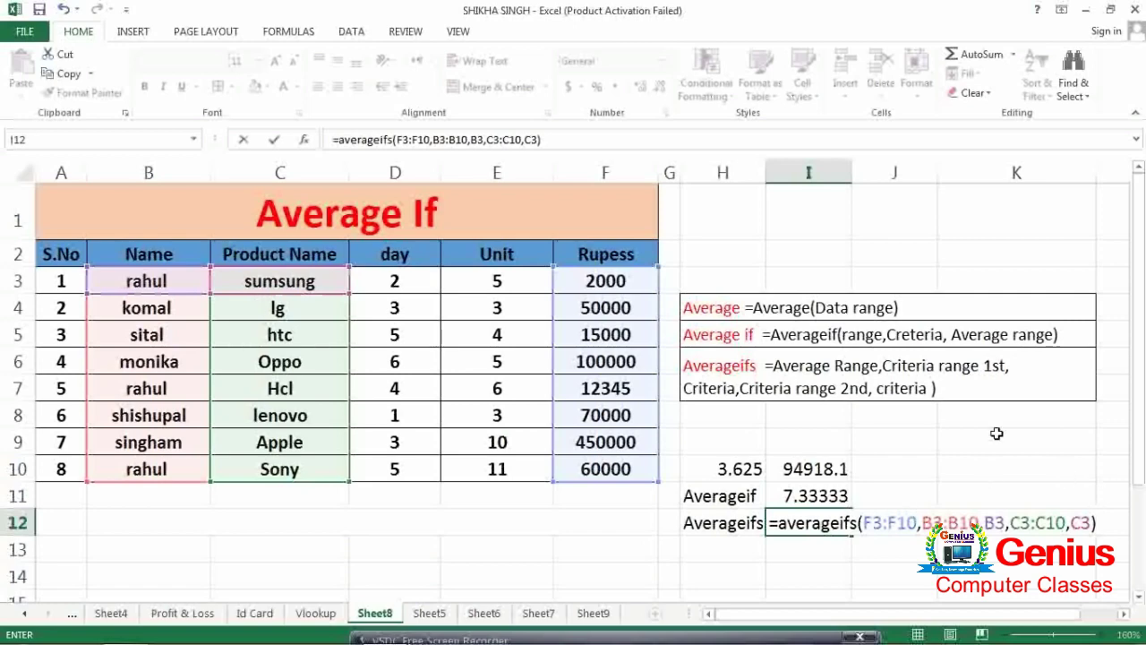
{"action": "key", "text": "Return"}
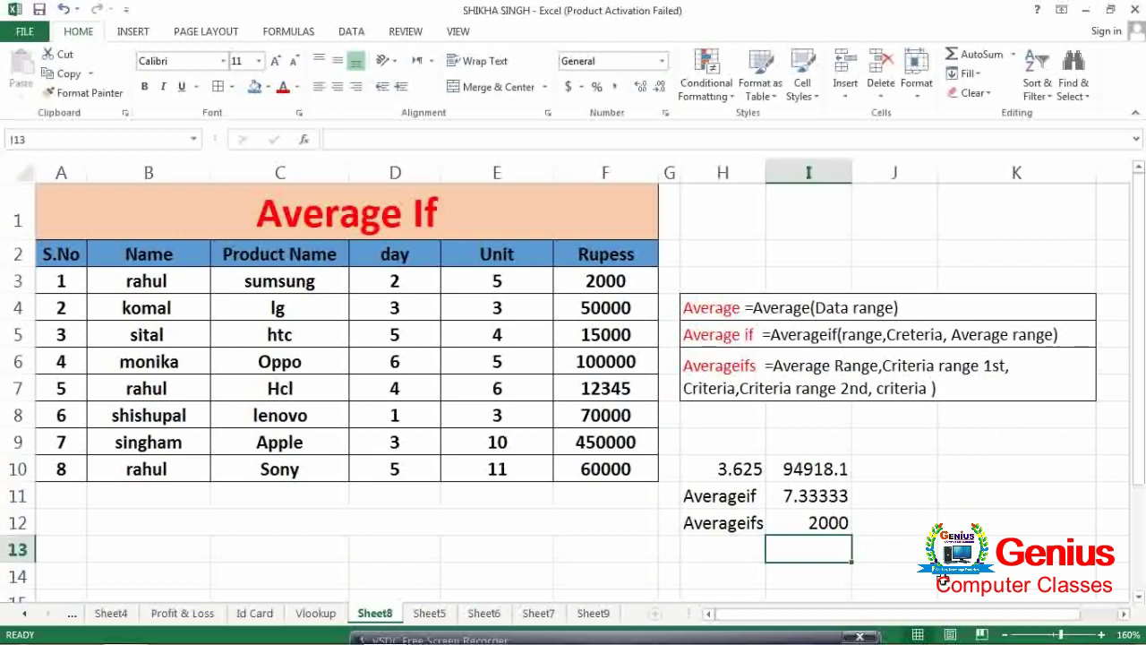
{"action": "left_click", "coordinate": [811, 521]}
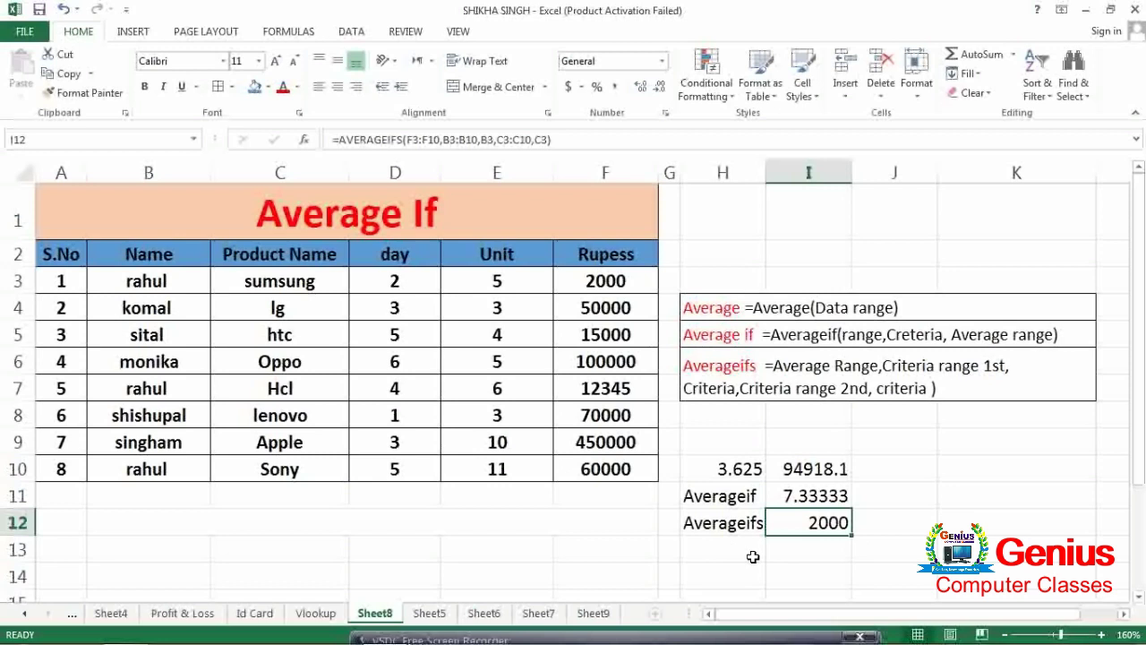
{"action": "left_click", "coordinate": [869, 520]}
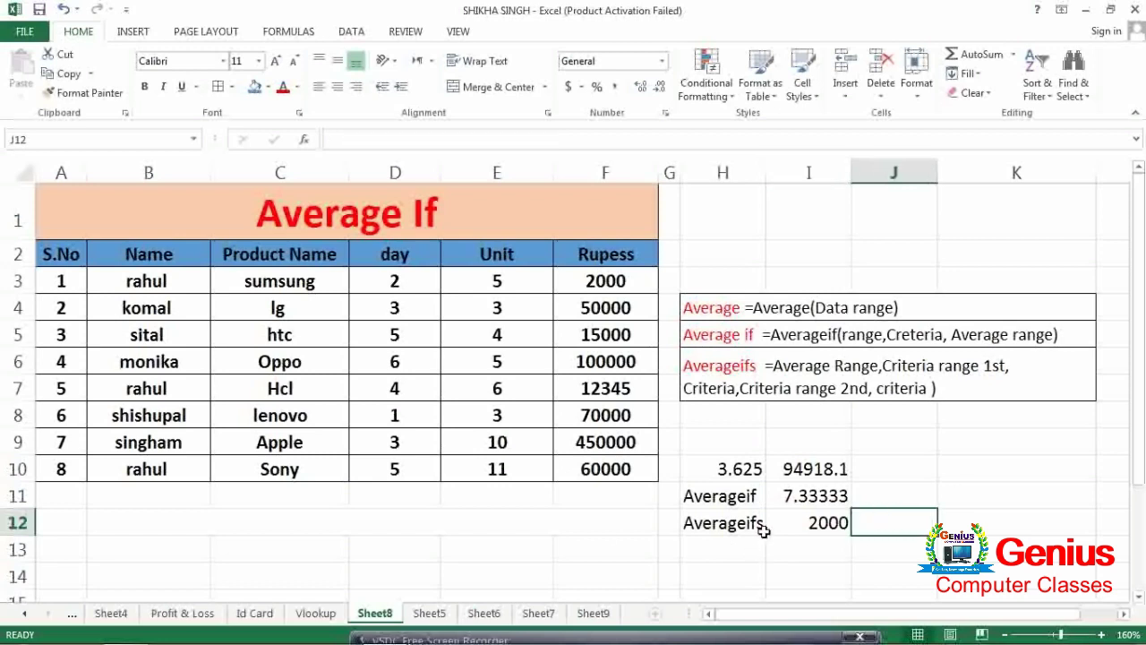
{"action": "left_click", "coordinate": [592, 529]}
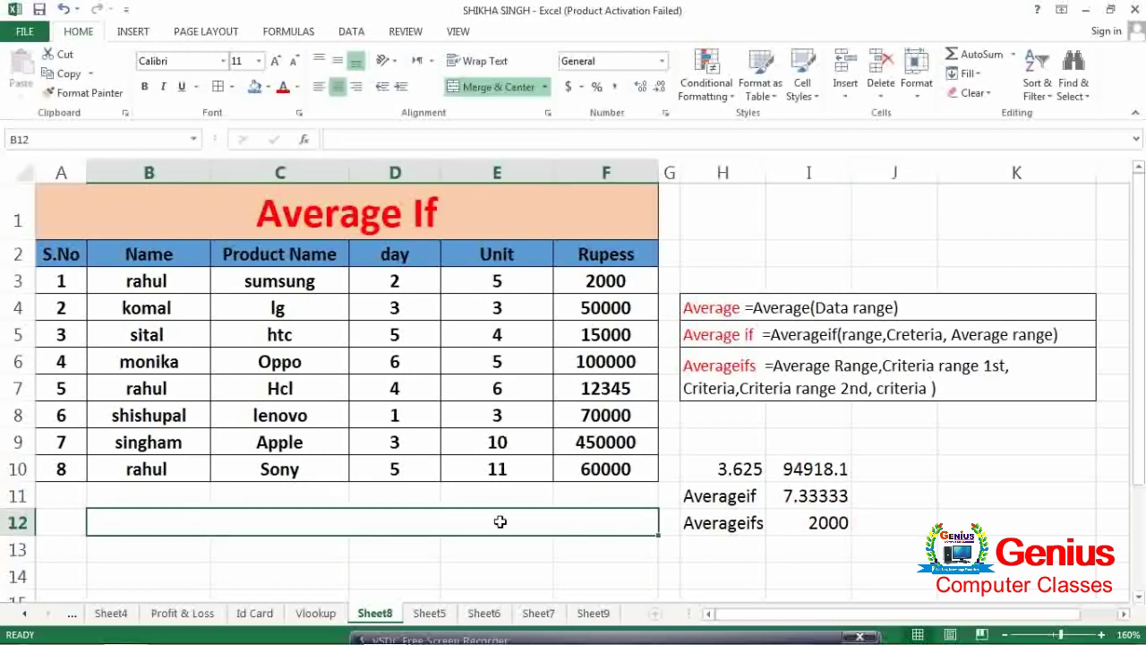
{"action": "left_click", "coordinate": [896, 476]}
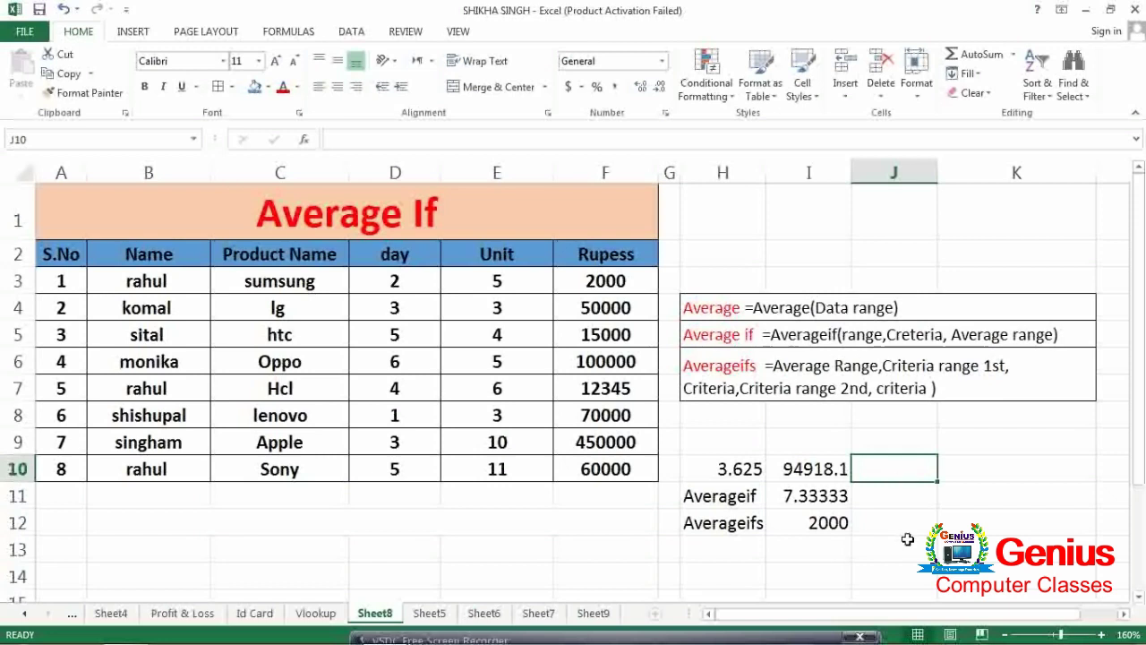